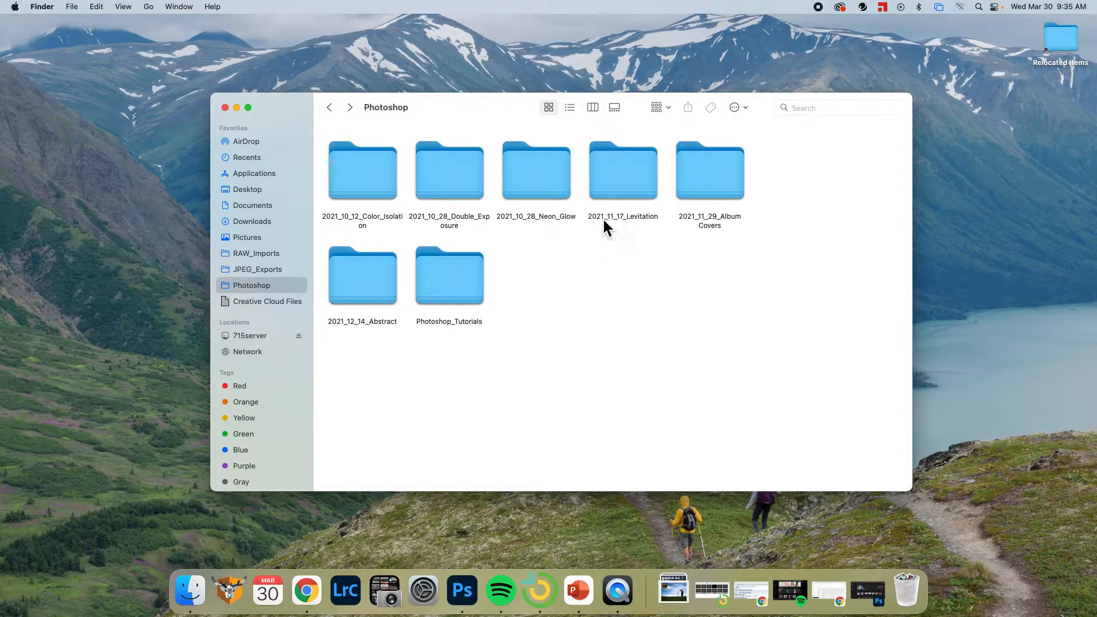
# Open DSC_0016.NEF from the 2021_11_17_Levitation folder in Adobe Photoshop 2022, leaving the Camera Raw settings at their defaults
pyautogui.doubleClick(607, 178)
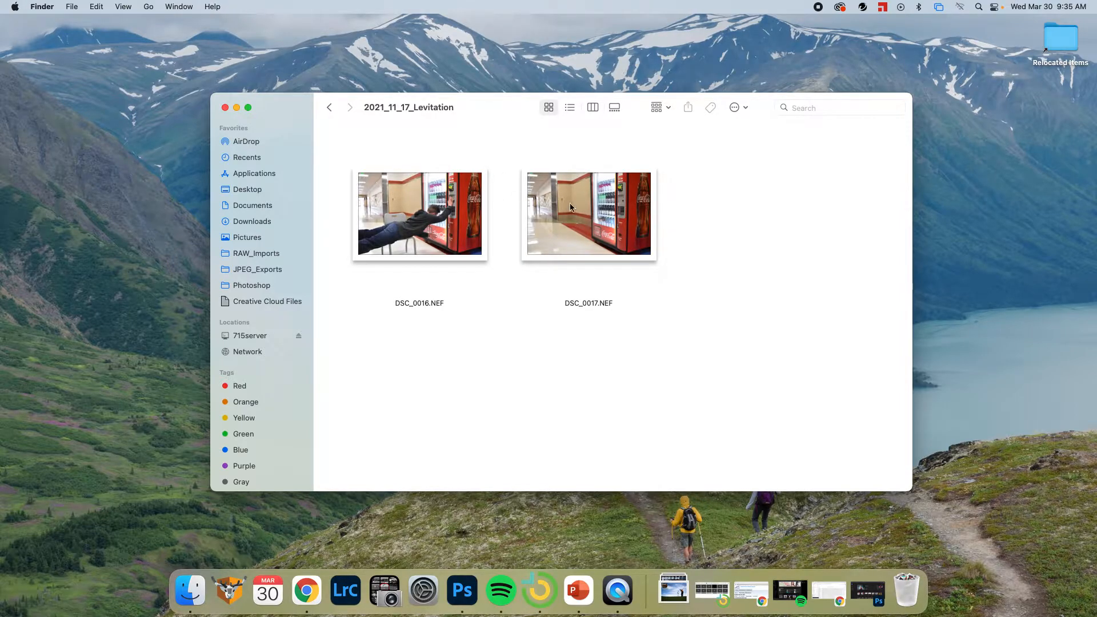
pyautogui.click(421, 189)
pyautogui.rightClick(421, 189)
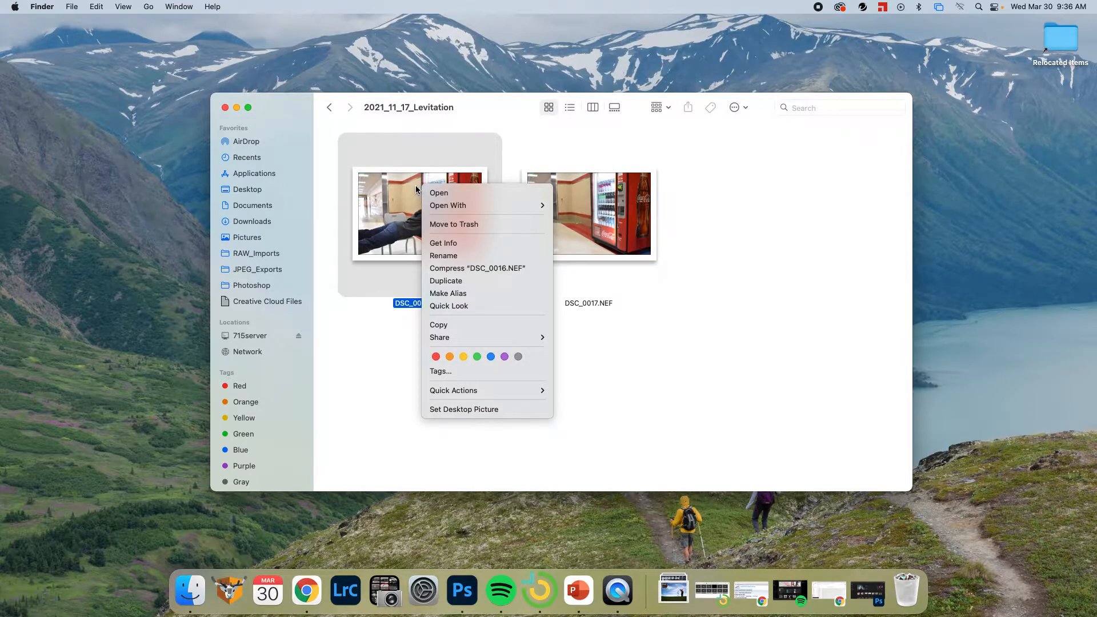
pyautogui.click(416, 189)
pyautogui.rightClick(416, 189)
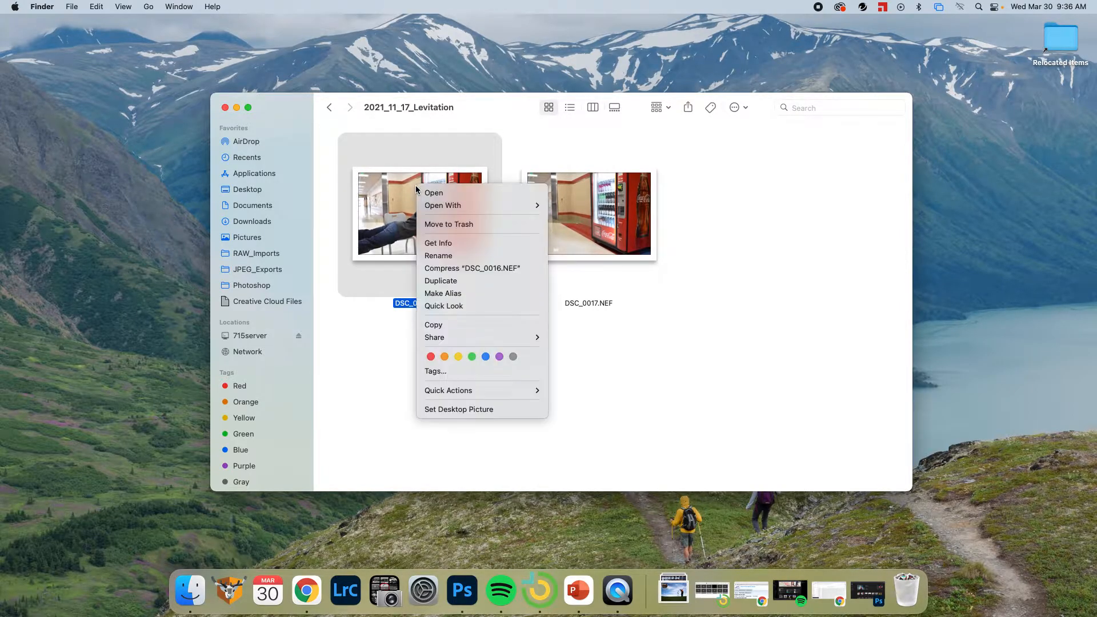
pyautogui.moveTo(423, 209)
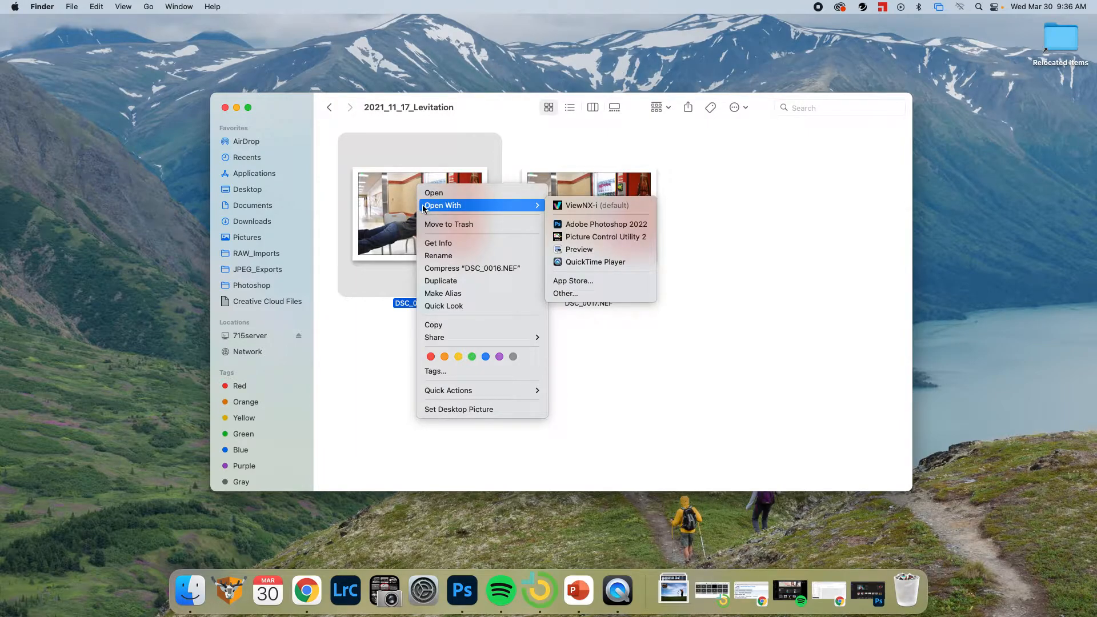
pyautogui.click(589, 223)
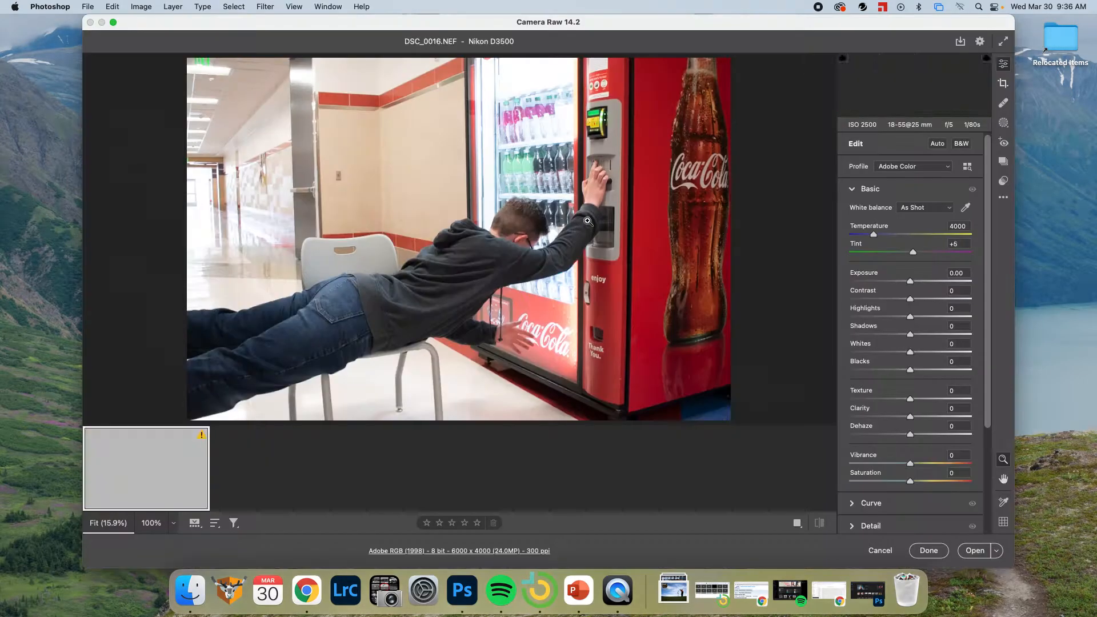
pyautogui.moveTo(591, 24); pyautogui.dragTo(599, 3)
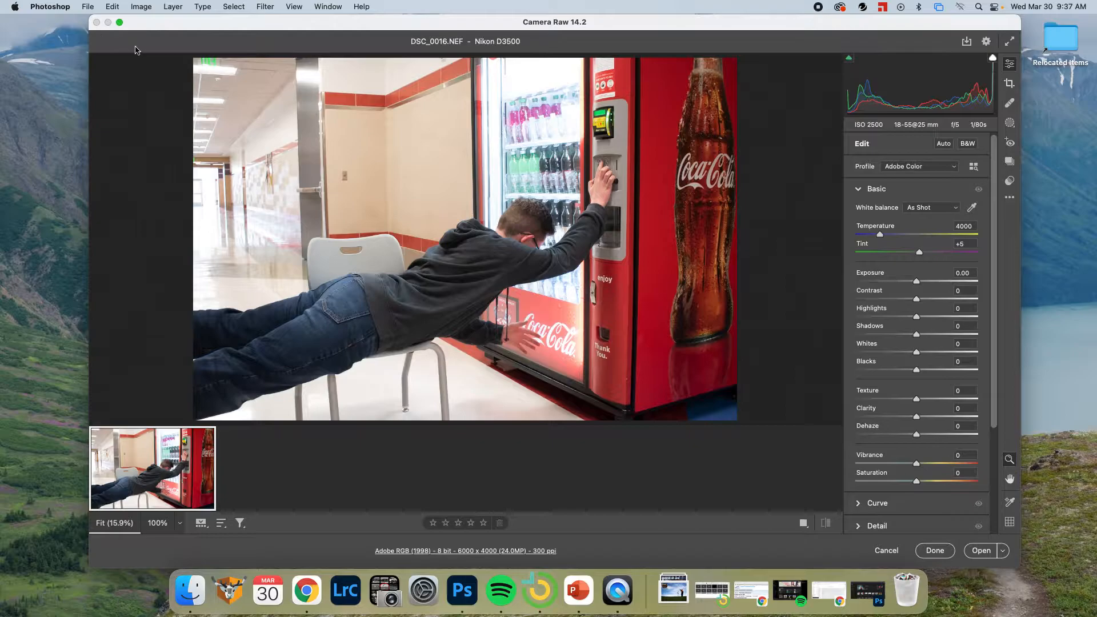
pyautogui.click(984, 552)
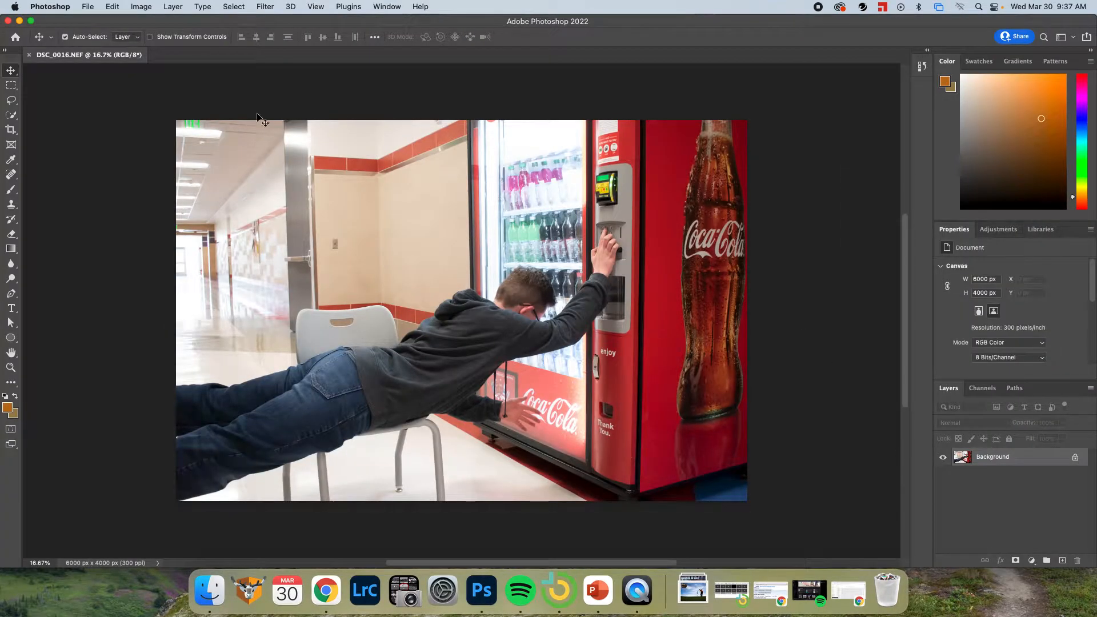
# Open DSC_0017.NEF from the same folder in Adobe Photoshop 2022 with the default Camera Raw settings
pyautogui.click(201, 594)
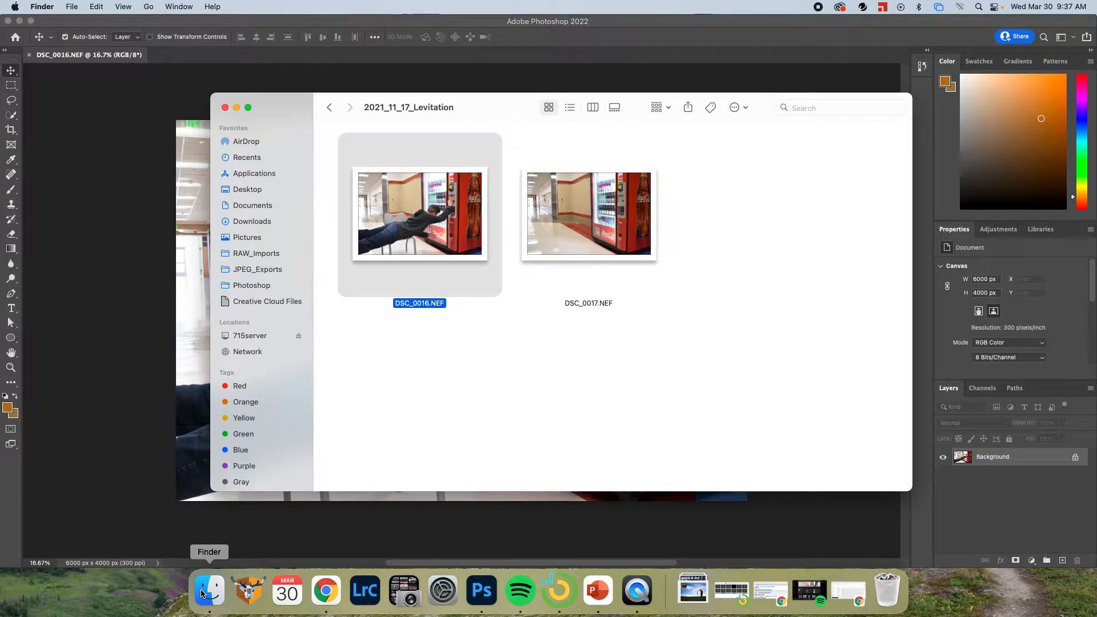
pyautogui.rightClick(583, 204)
pyautogui.moveTo(657, 223)
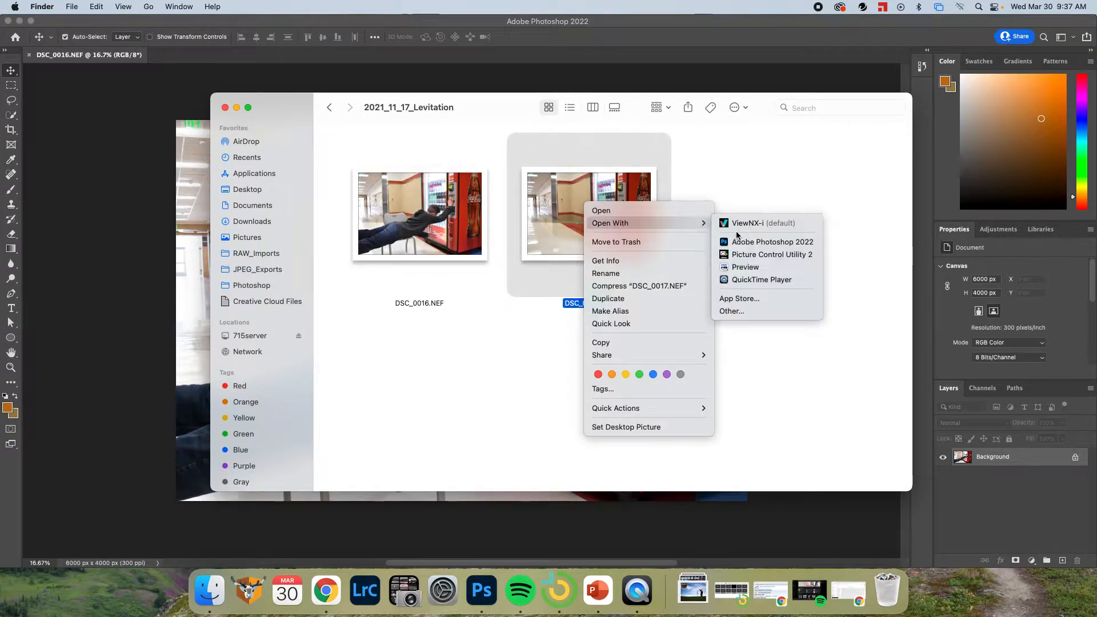
pyautogui.click(763, 243)
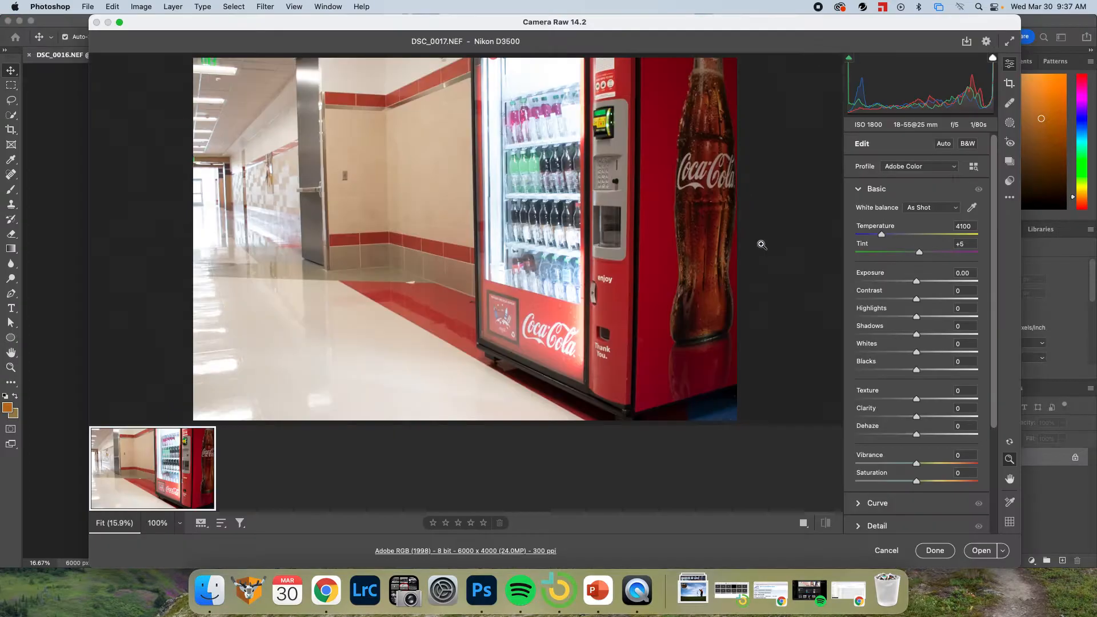
pyautogui.click(980, 552)
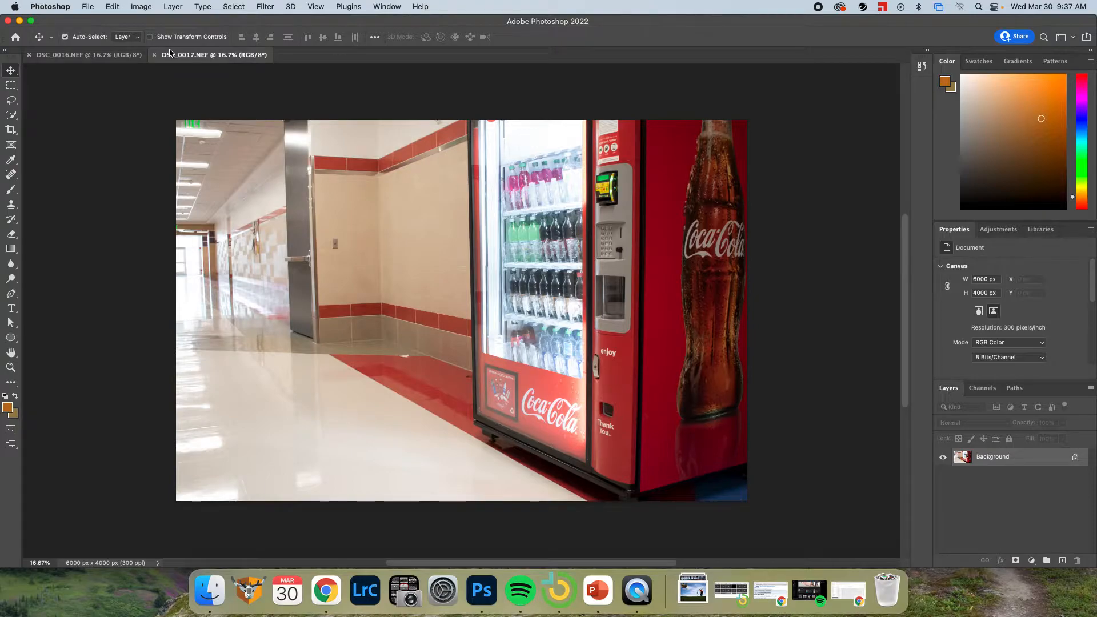
# Bring the DSC_0016 photo into the DSC_0017 document as a new layer and align it exactly with the canvas at X 0, Y 0
pyautogui.click(111, 57)
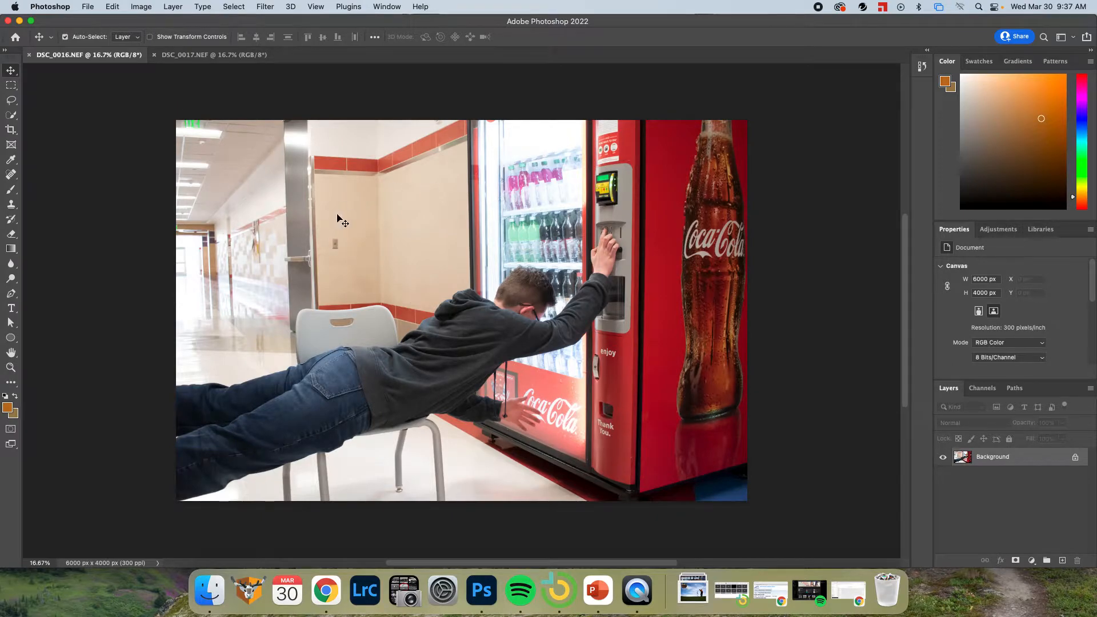
pyautogui.click(200, 55)
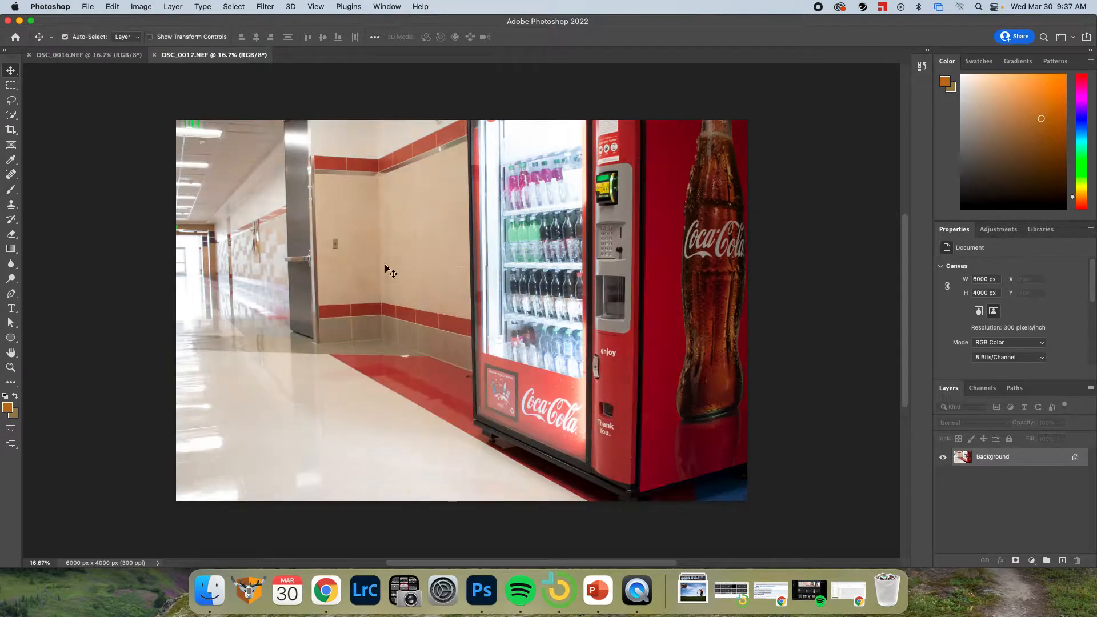
pyautogui.click(108, 56)
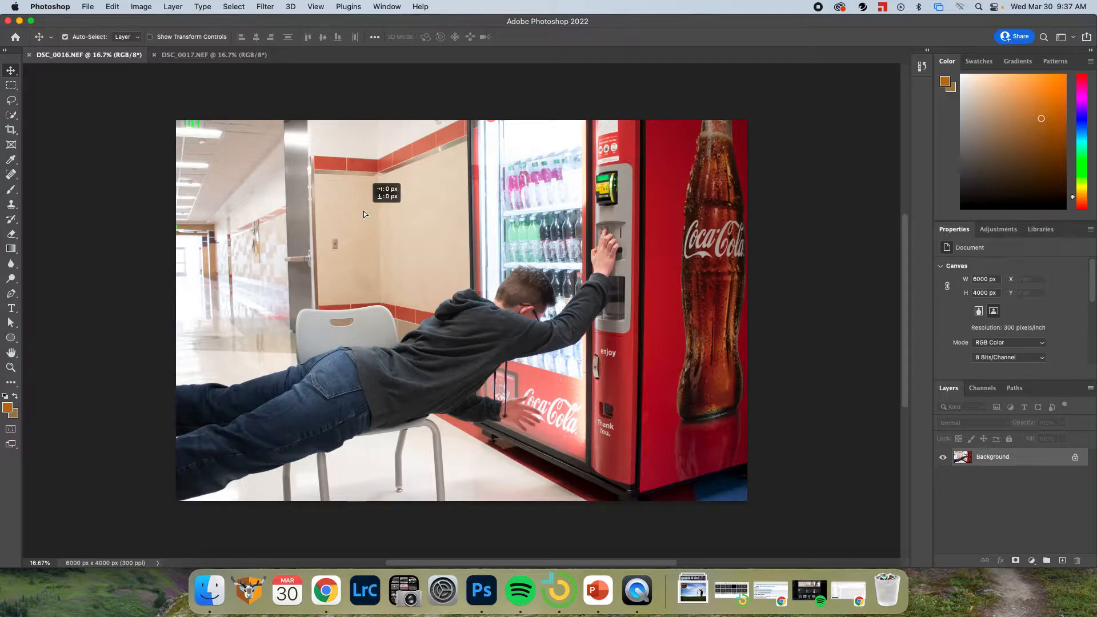
pyautogui.moveTo(363, 211); pyautogui.dragTo(335, 186)
pyautogui.moveTo(390, 243); pyautogui.dragTo(462, 277)
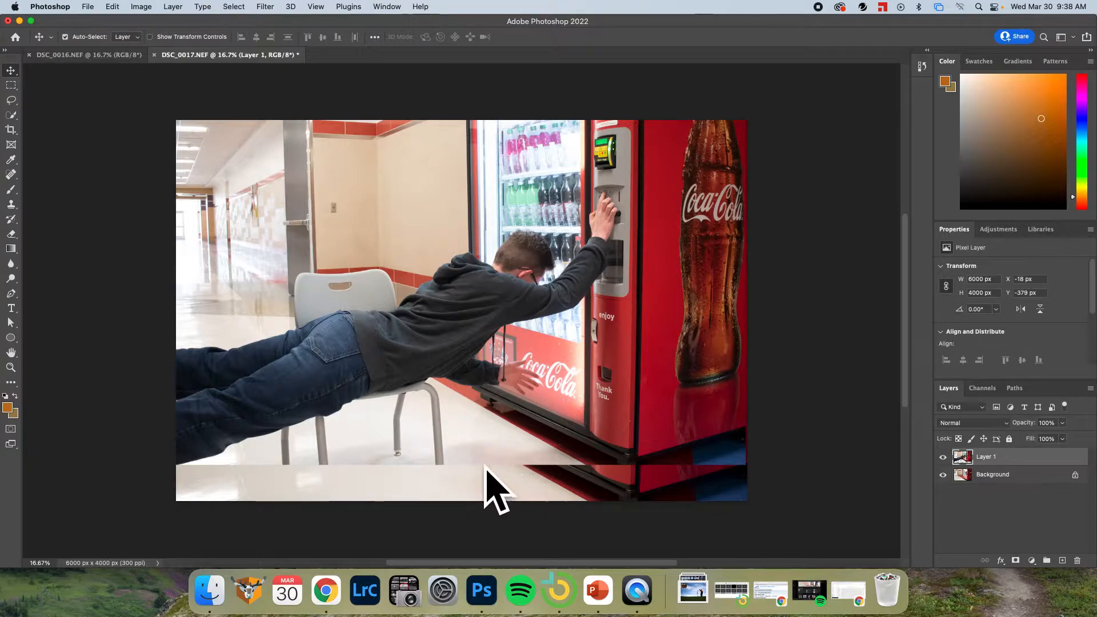
pyautogui.moveTo(455, 224); pyautogui.dragTo(458, 259)
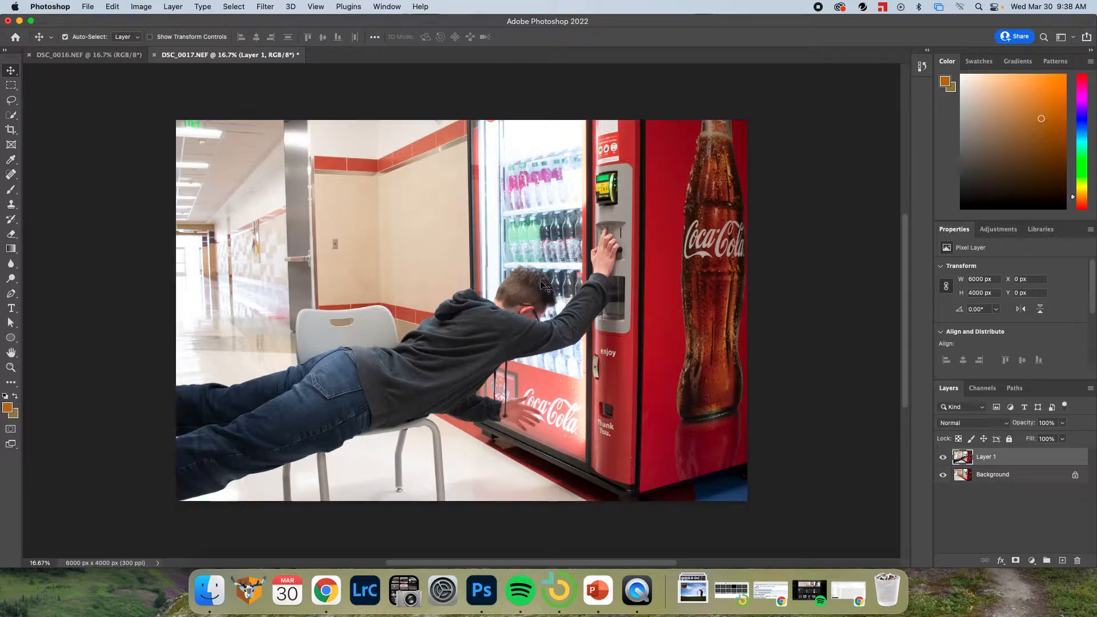
# Rename the layer holding the person's photo to Subject
pyautogui.rightClick(984, 458)
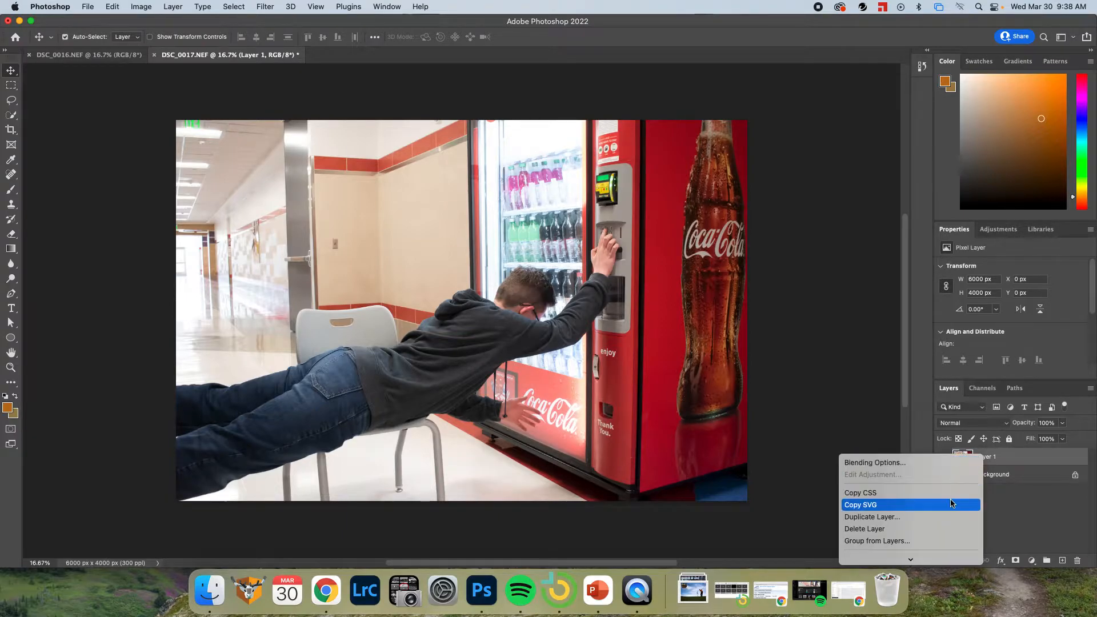
pyautogui.scroll(-3, 952, 531)
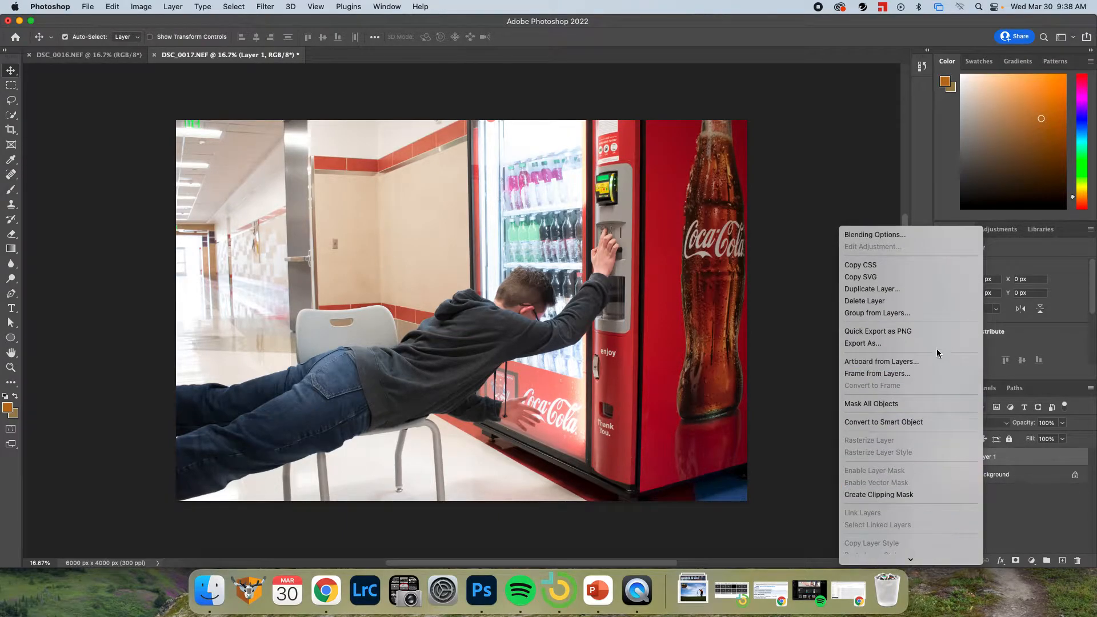
pyautogui.scroll(-3, 980, 490)
pyautogui.click(1001, 467)
pyautogui.doubleClick(983, 457)
pyautogui.write('Subject')
pyautogui.press('Return')
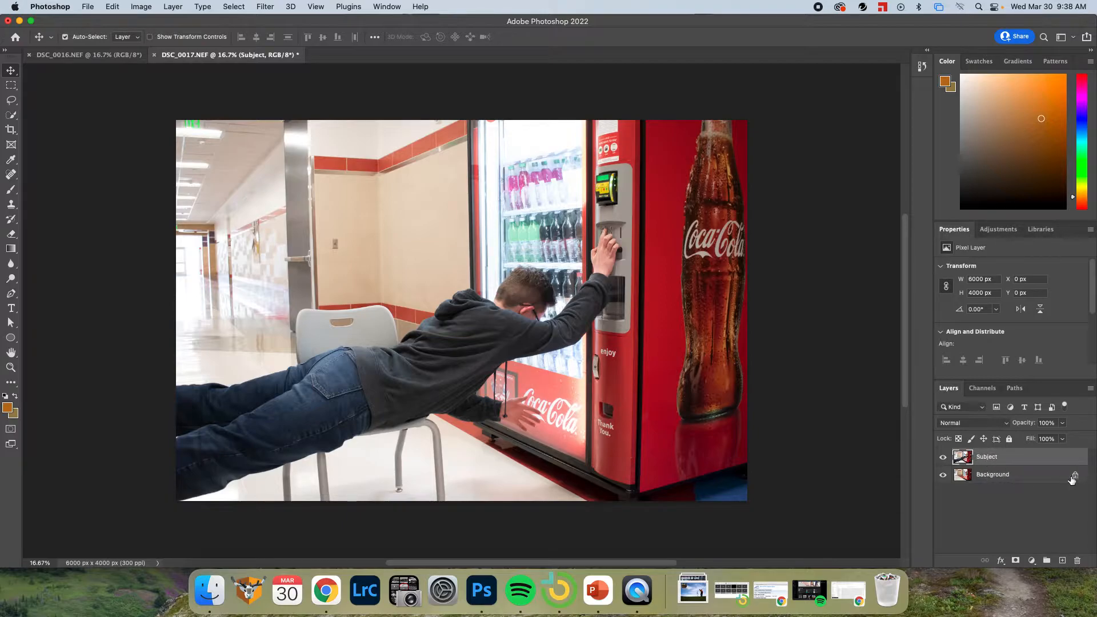
# Hide and show the Subject layer repeatedly to compare its alignment with the empty hallway background, leaving it shown
pyautogui.click(944, 457)
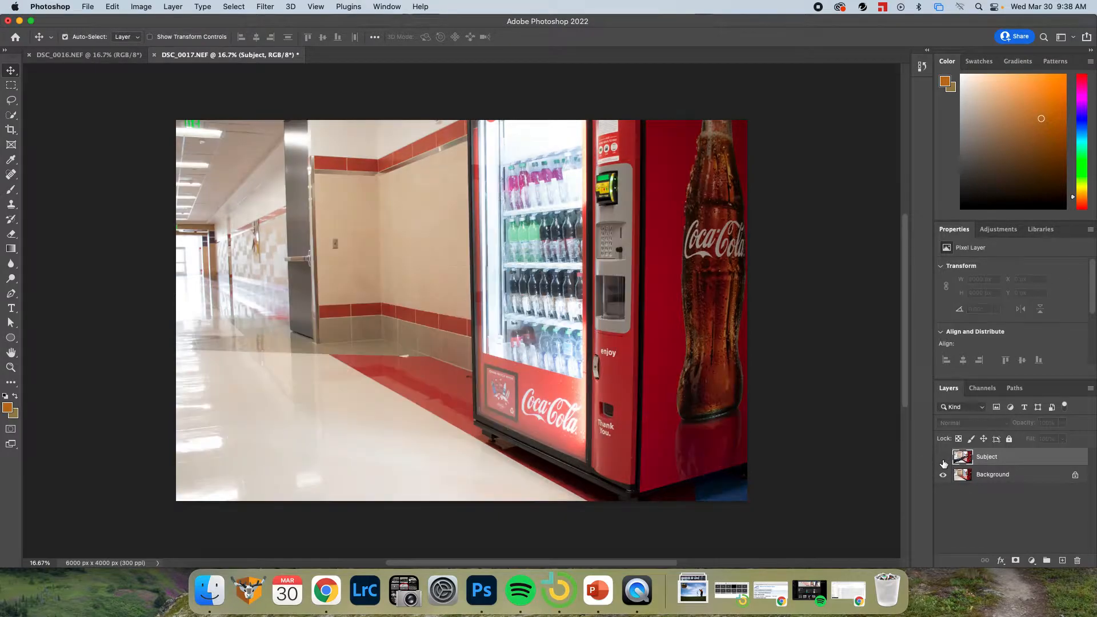
pyautogui.click(944, 459)
pyautogui.click(943, 458)
pyautogui.click(943, 459)
pyautogui.click(944, 459)
pyautogui.click(943, 460)
pyautogui.click(943, 460)
pyautogui.click(944, 460)
pyautogui.click(943, 460)
pyautogui.click(943, 460)
pyautogui.click(943, 460)
pyautogui.click(943, 459)
pyautogui.click(943, 460)
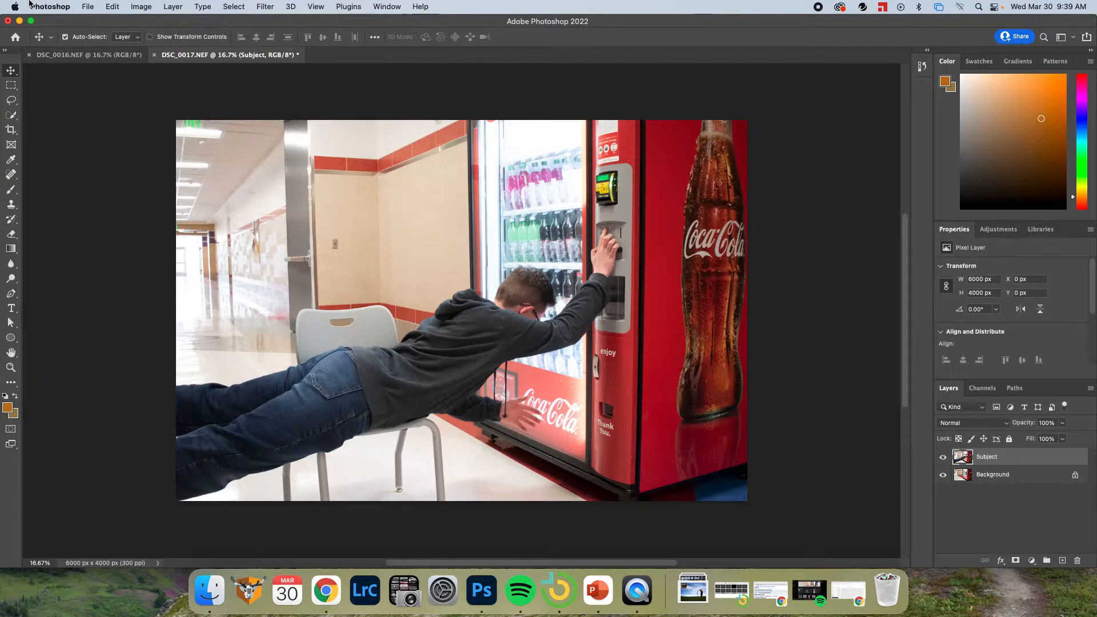
# Close the DSC_0016.NEF document without saving and make Subject the active layer in DSC_0017
pyautogui.click(68, 56)
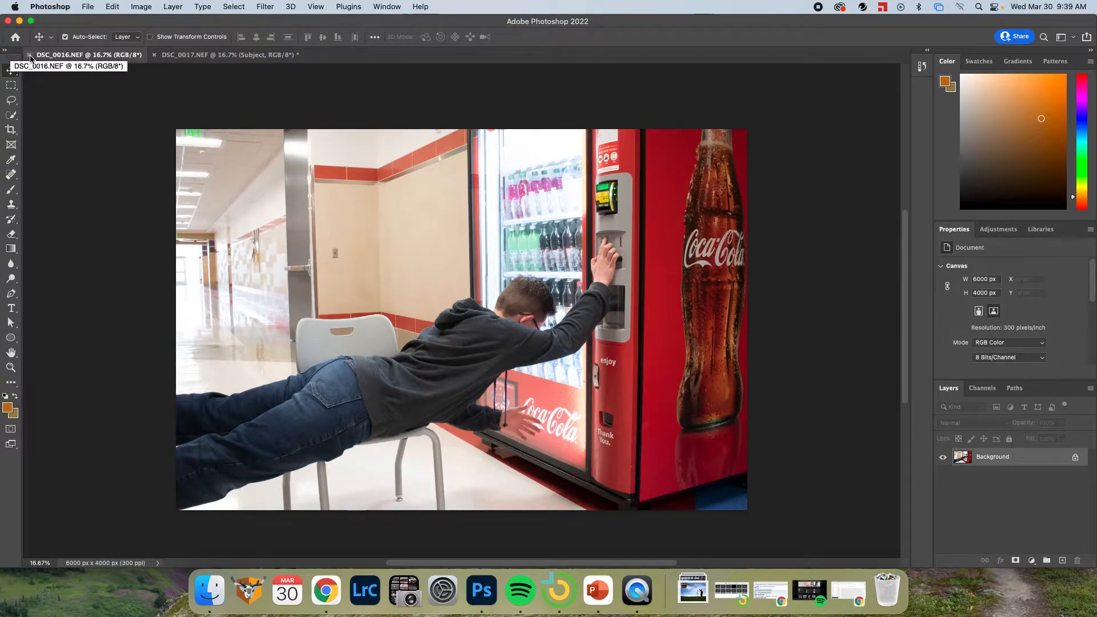
pyautogui.click(29, 55)
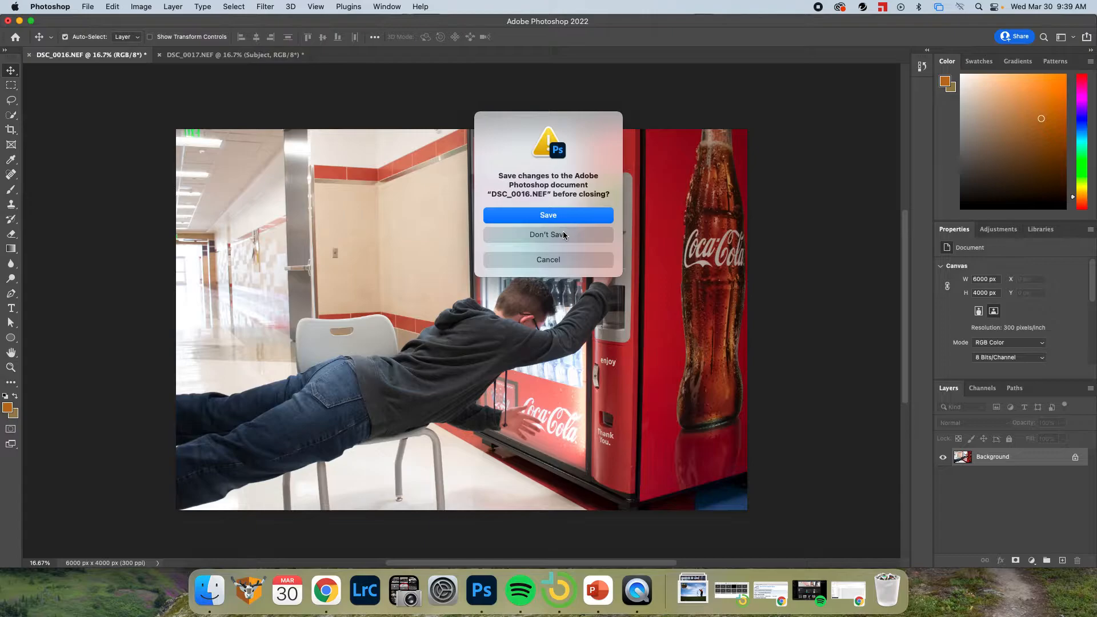
pyautogui.click(563, 234)
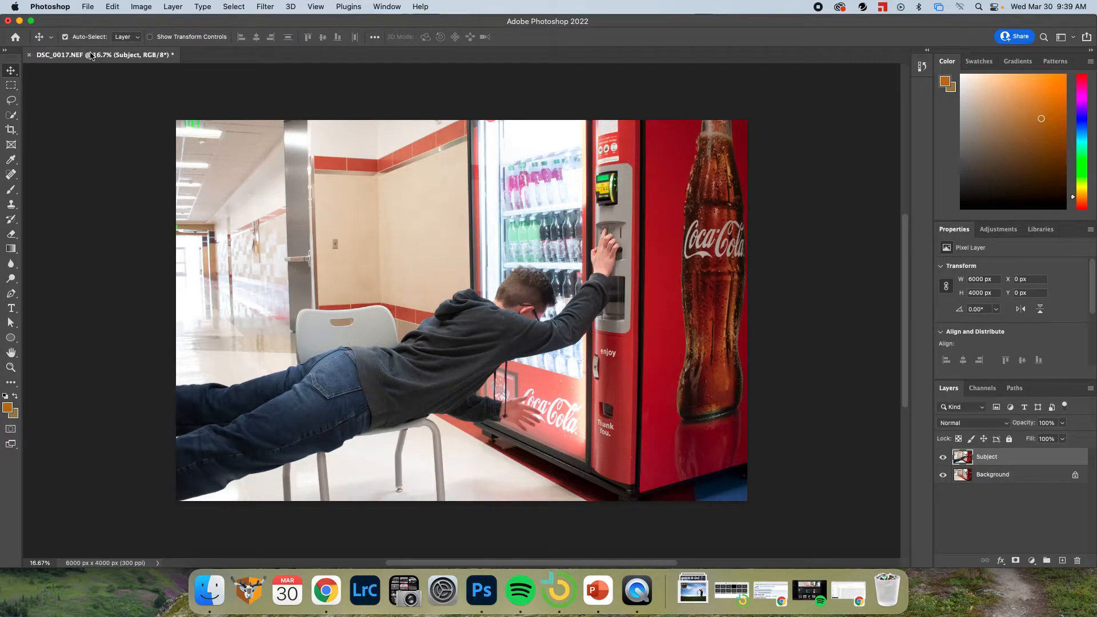
pyautogui.click(1016, 479)
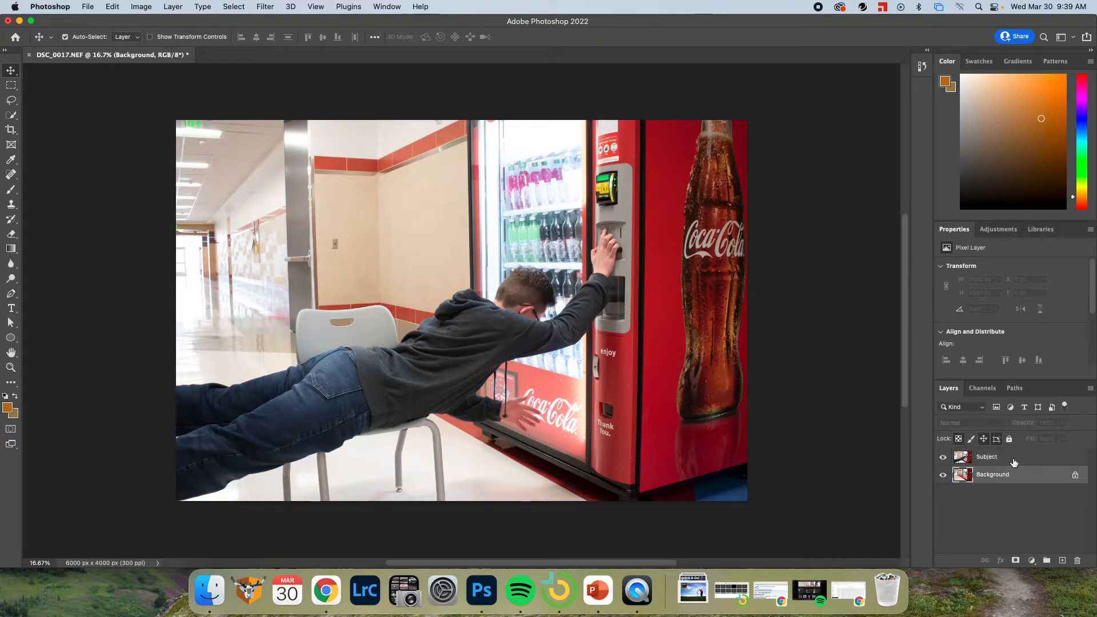
pyautogui.click(1014, 459)
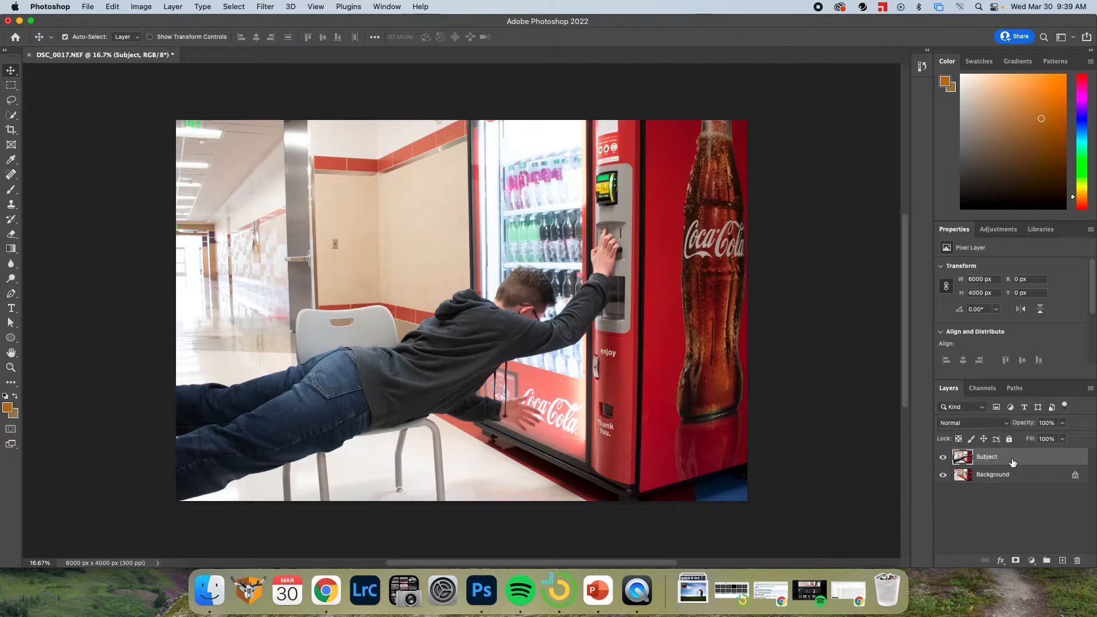
# Save the layered document as DSC_0017.tif in the 2021_11_17_Levitation folder, in TIFF format with ZIP image compression and RLE layer compression
pyautogui.click(88, 6)
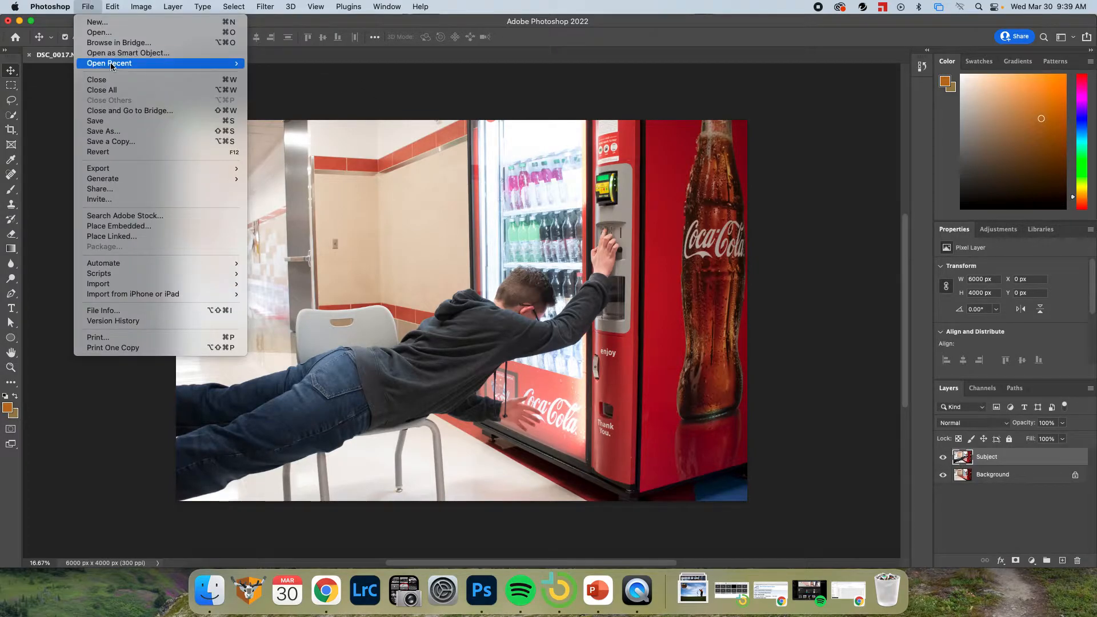
pyautogui.click(118, 132)
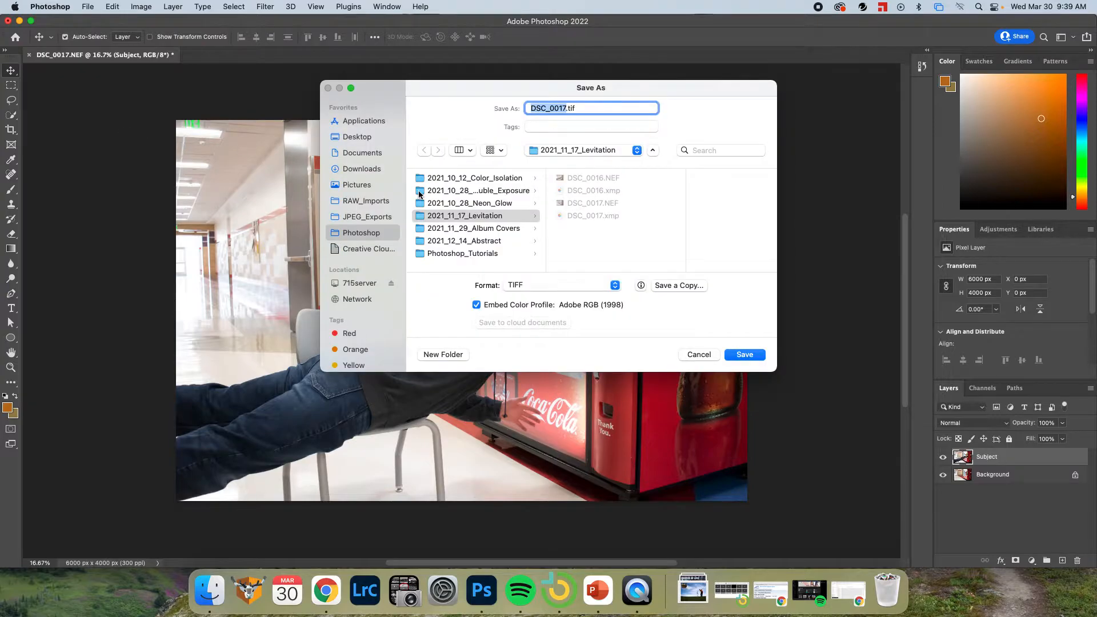
pyautogui.click(376, 234)
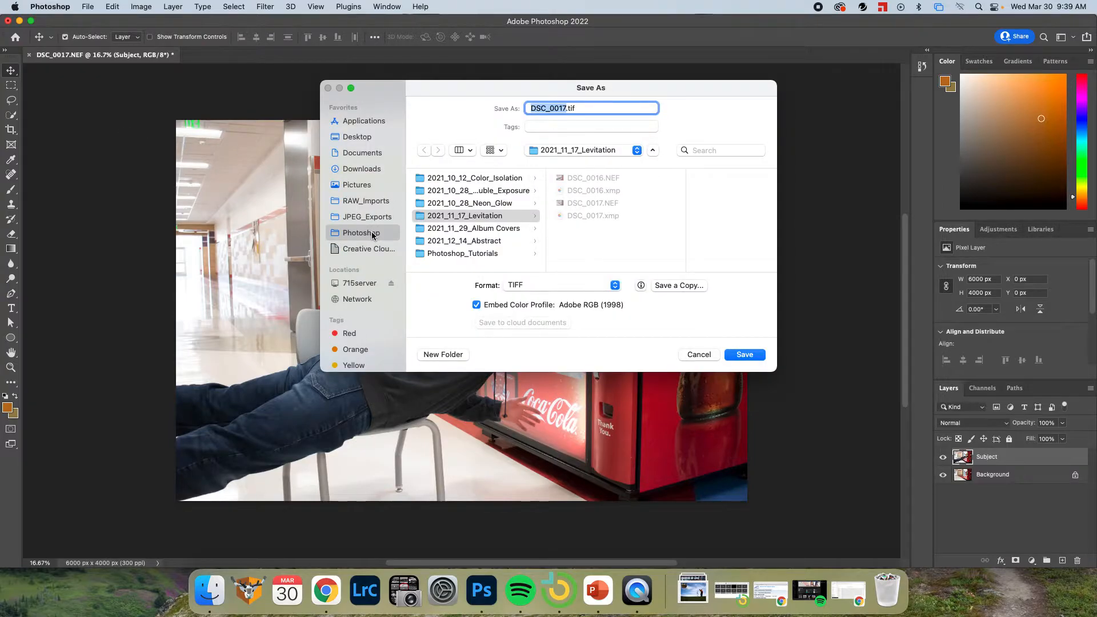
pyautogui.click(467, 216)
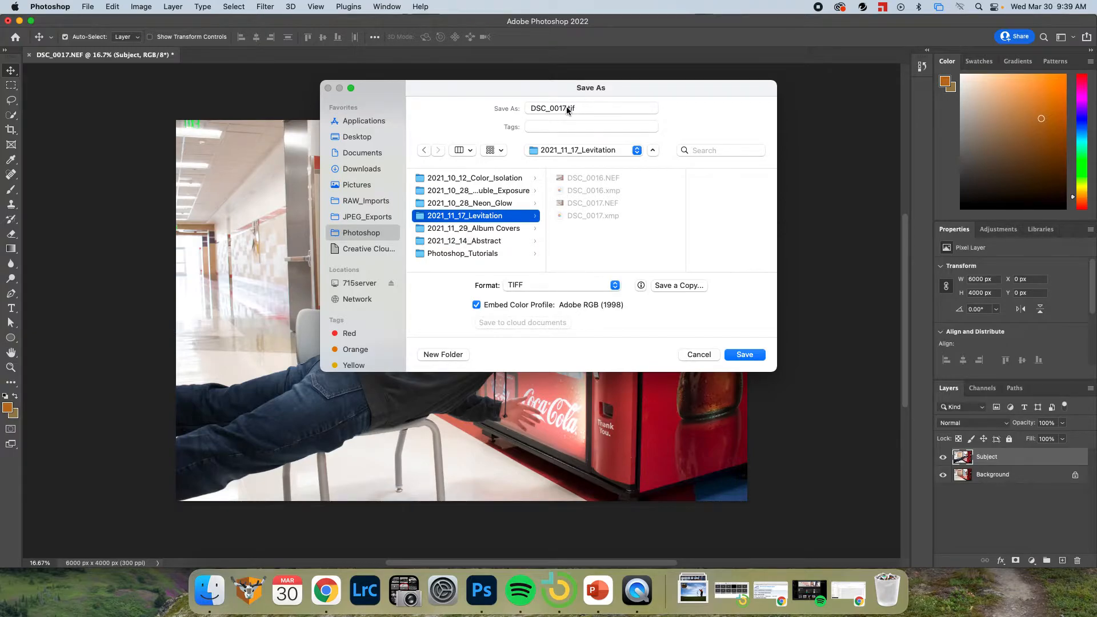
pyautogui.click(547, 286)
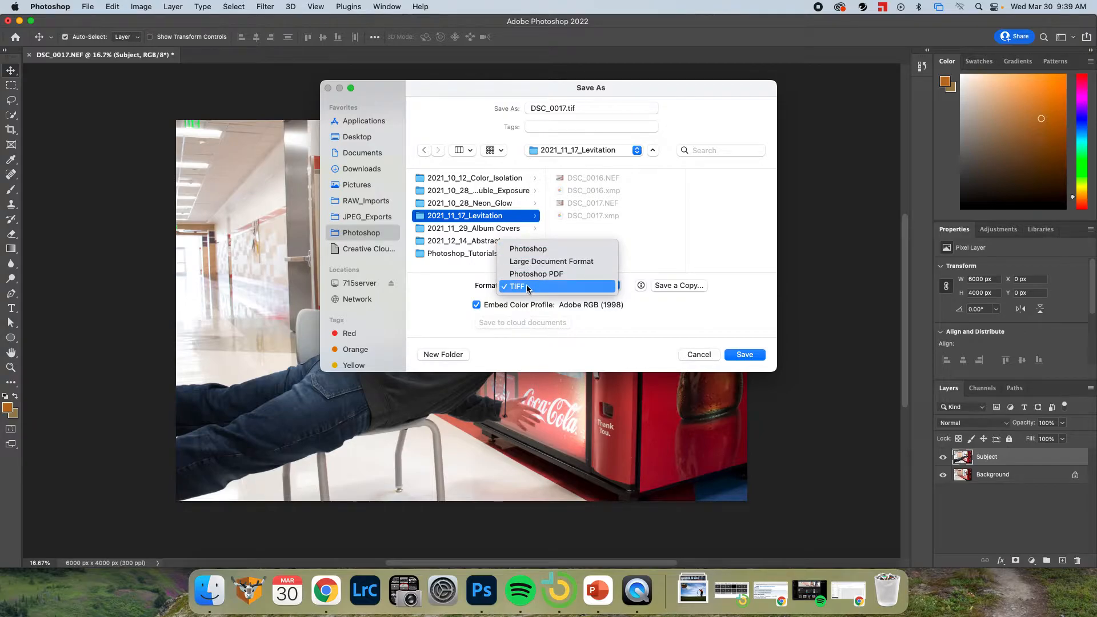
pyautogui.click(596, 287)
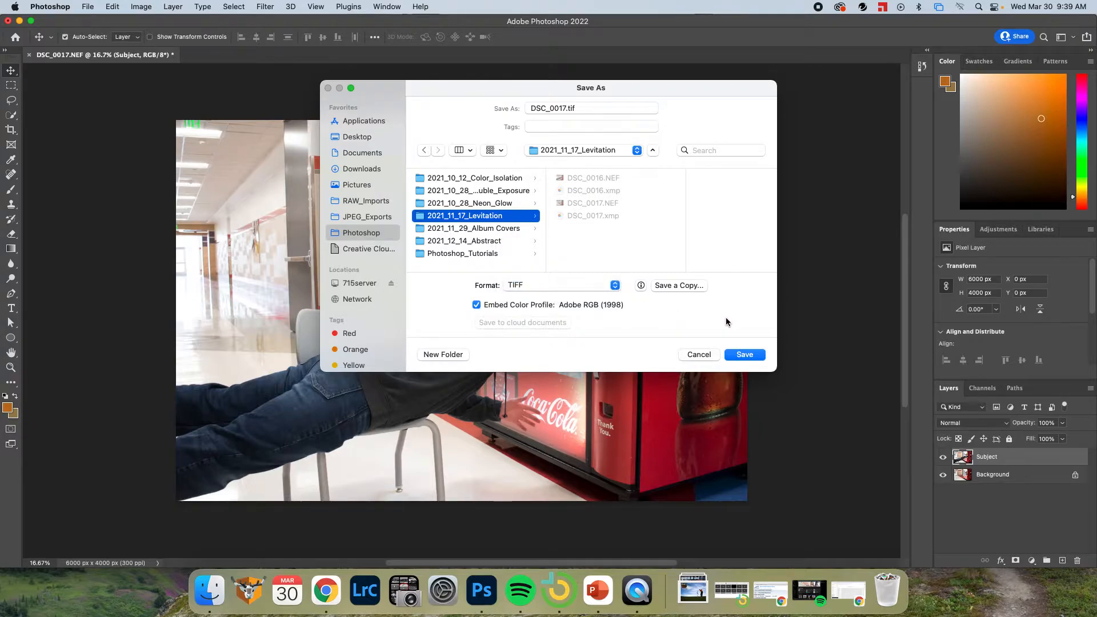
pyautogui.click(741, 356)
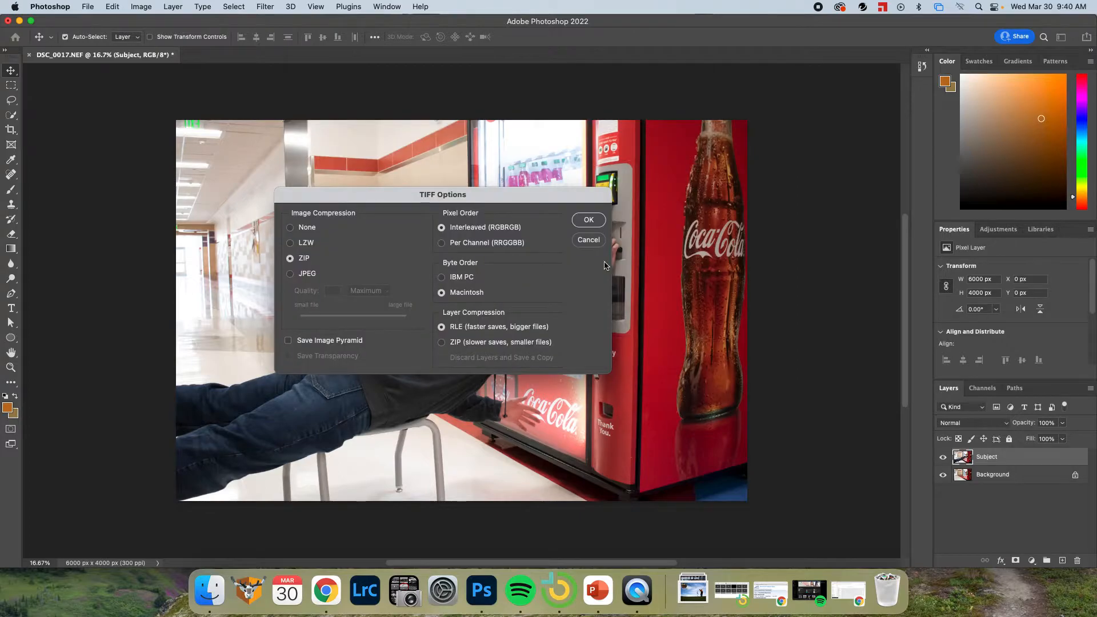
pyautogui.click(588, 221)
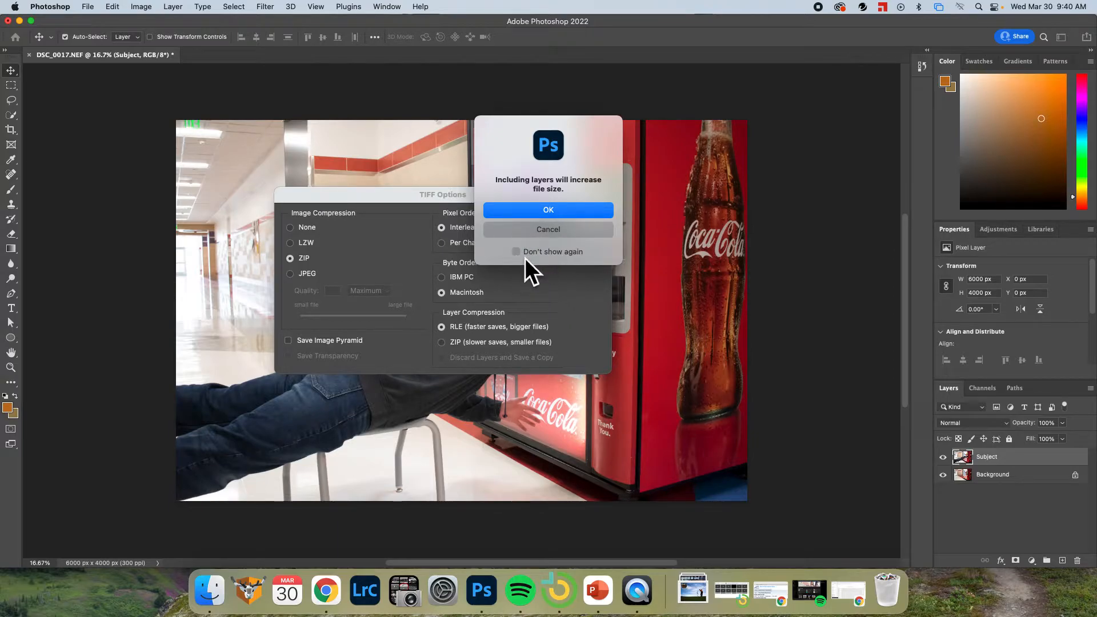
pyautogui.click(537, 215)
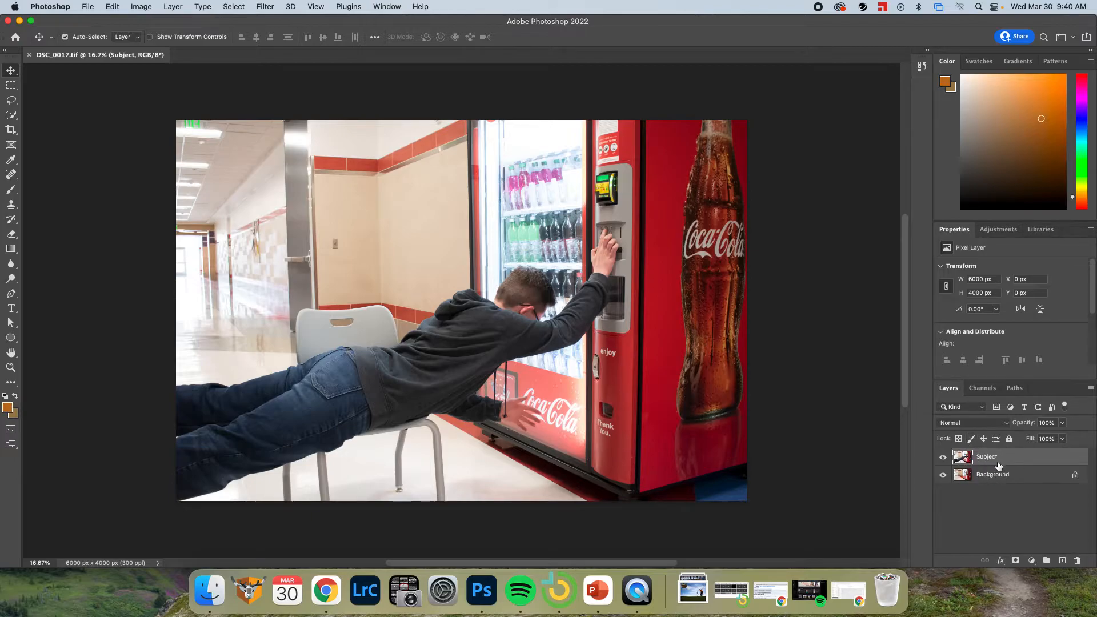
# Add a layer mask to the Subject layer and open it in Select and Mask, keeping the On Layers view
pyautogui.click(1015, 561)
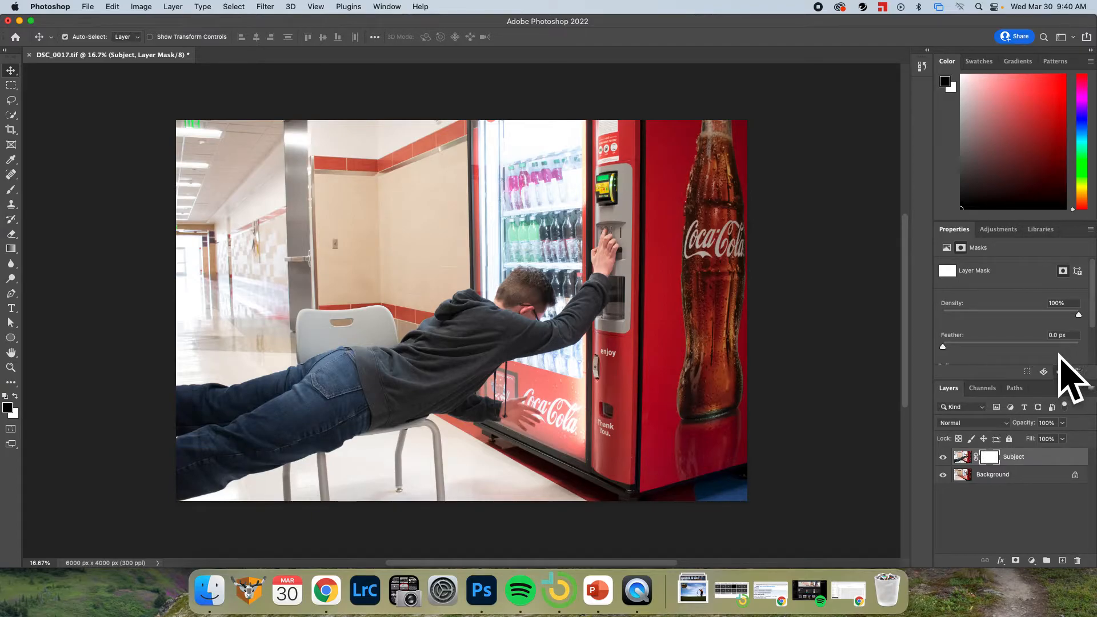
pyautogui.press('alt+super+r')
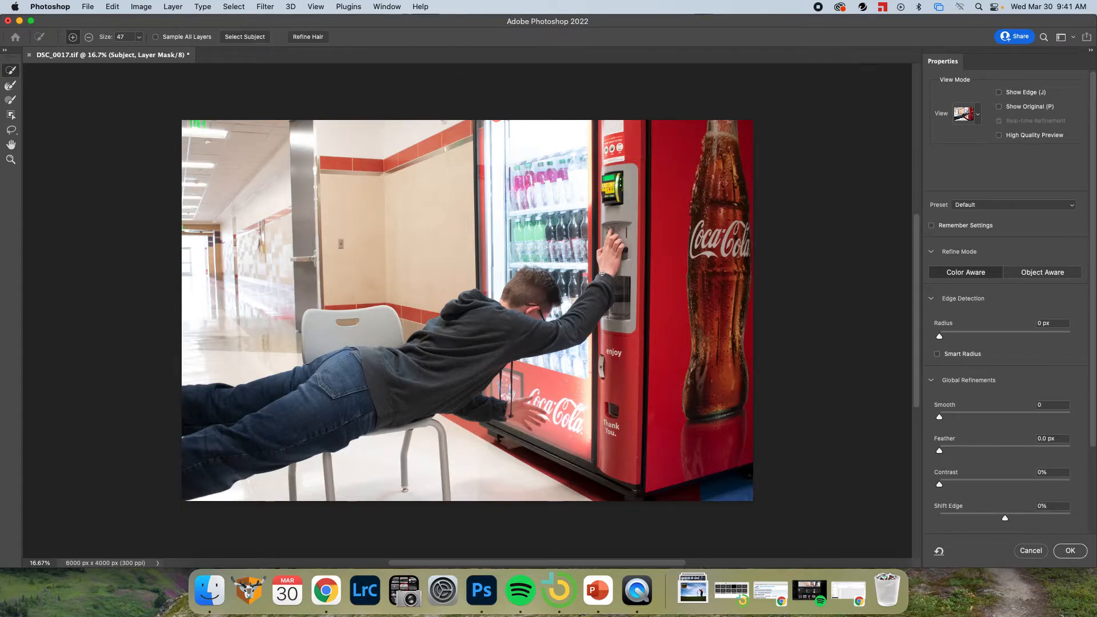
pyautogui.click(977, 113)
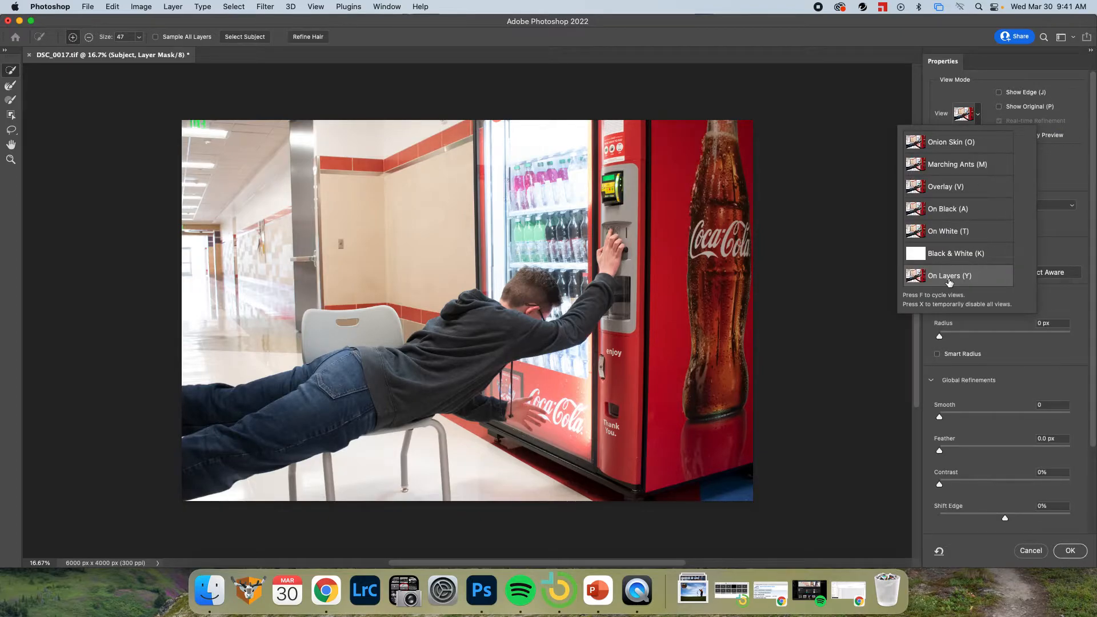
pyautogui.click(979, 79)
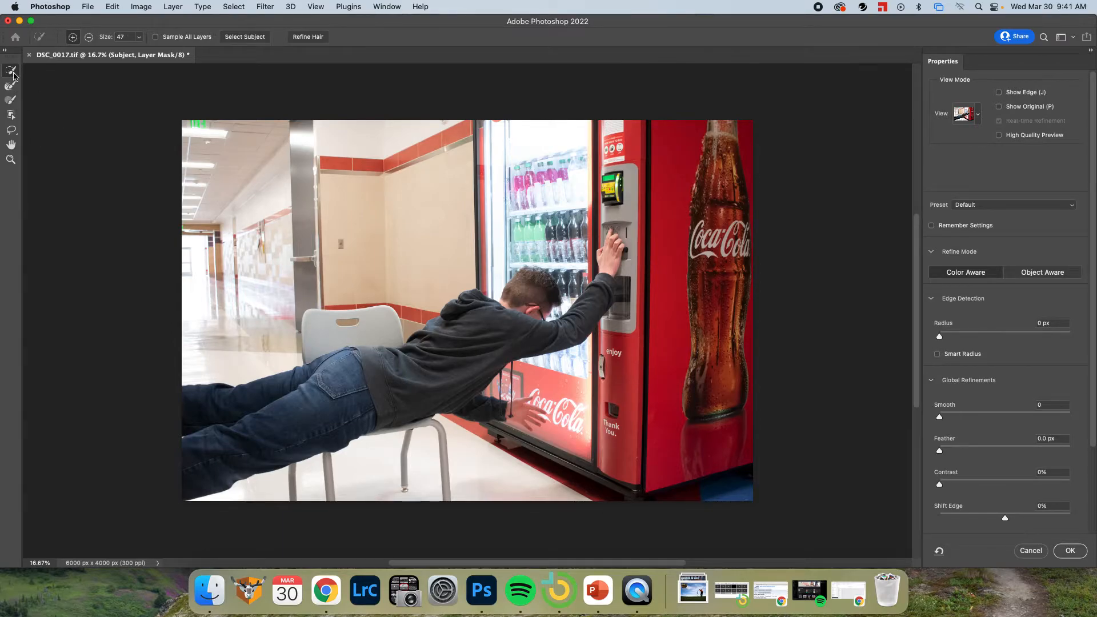
# Subtract the chair legs beneath the person from the mask using the Quick Selection tool at size 171
pyautogui.click(88, 38)
pyautogui.click(140, 38)
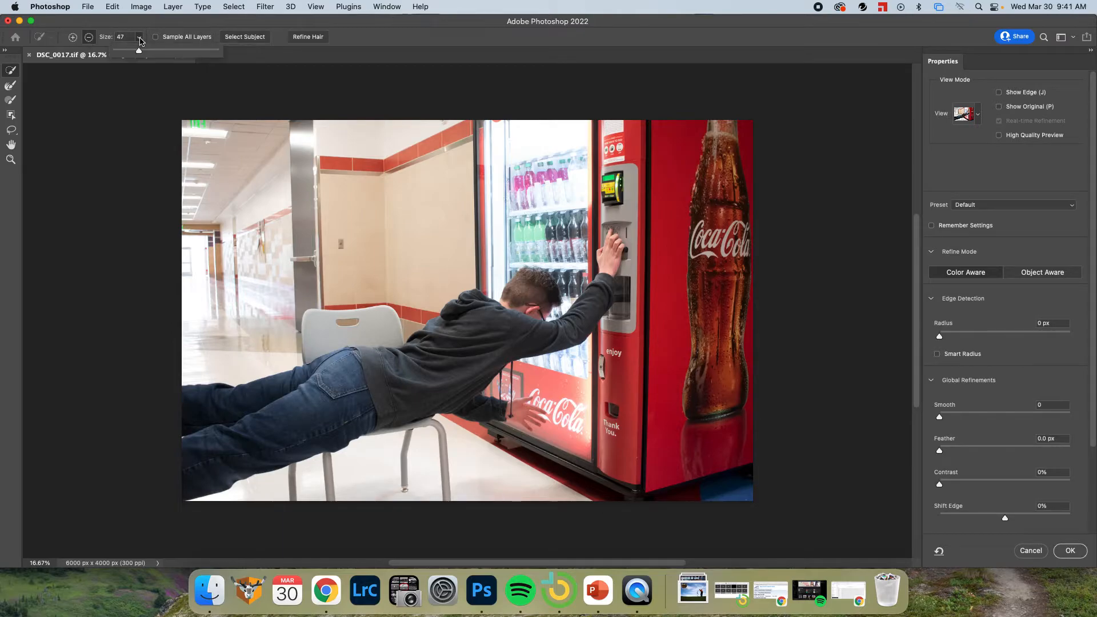
pyautogui.moveTo(143, 52); pyautogui.dragTo(183, 53)
pyautogui.moveTo(287, 491)
pyautogui.mouseDown()
pyautogui.moveTo(391, 467)
pyautogui.moveTo(452, 467)
pyautogui.mouseUp()
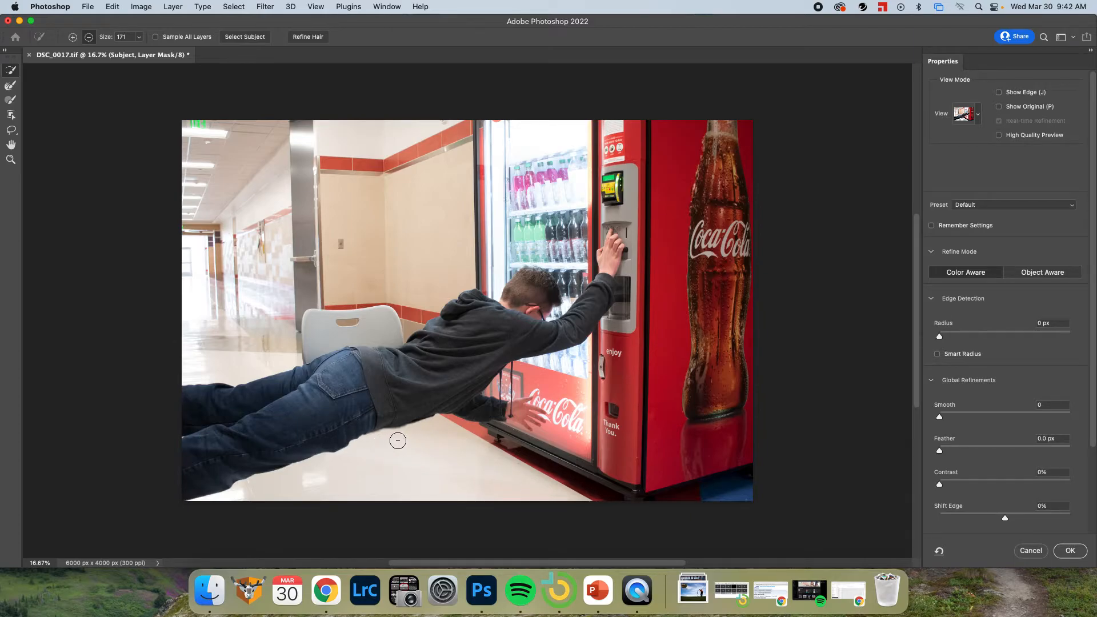
# Clean up the mask beneath the hoodie's lower edge with the Brush tool in subtract mode
pyautogui.scroll(5, 391, 455)
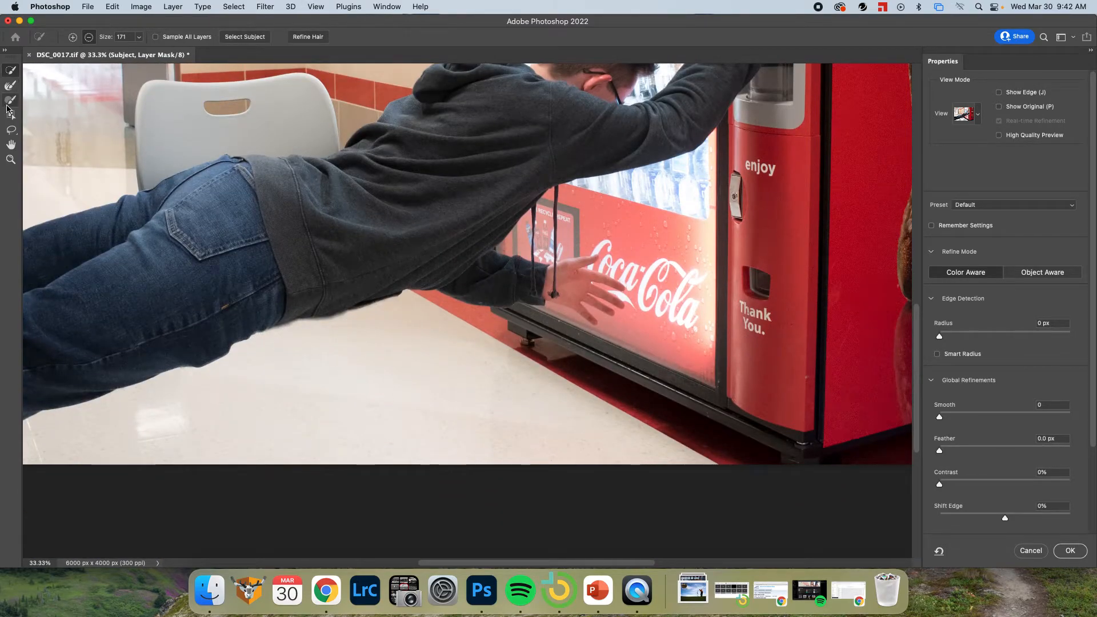
pyautogui.click(9, 86)
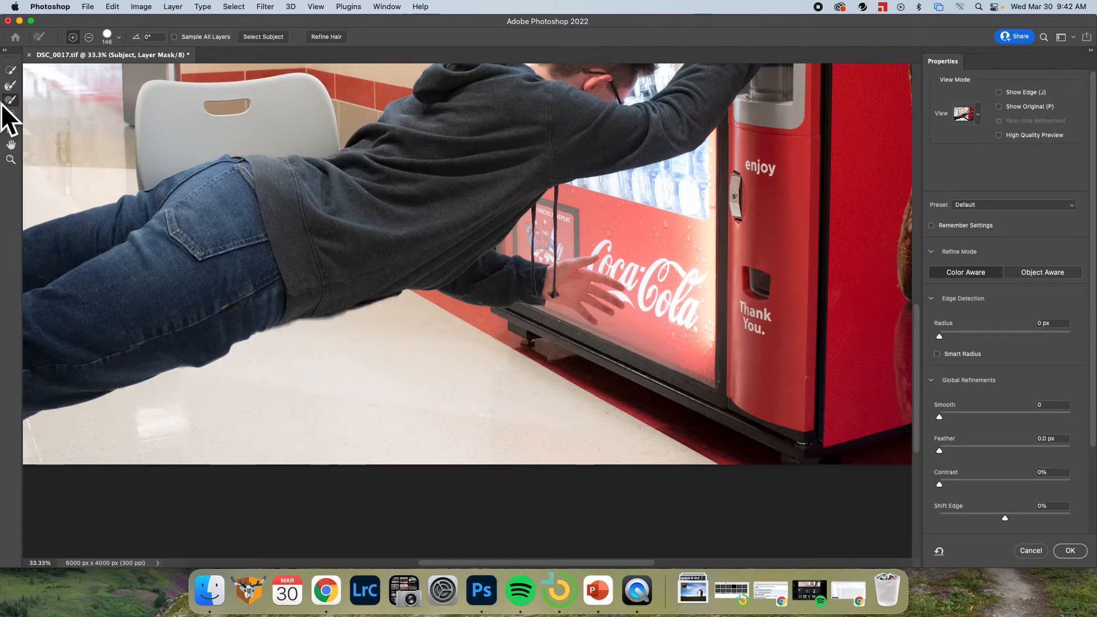
pyautogui.click(91, 38)
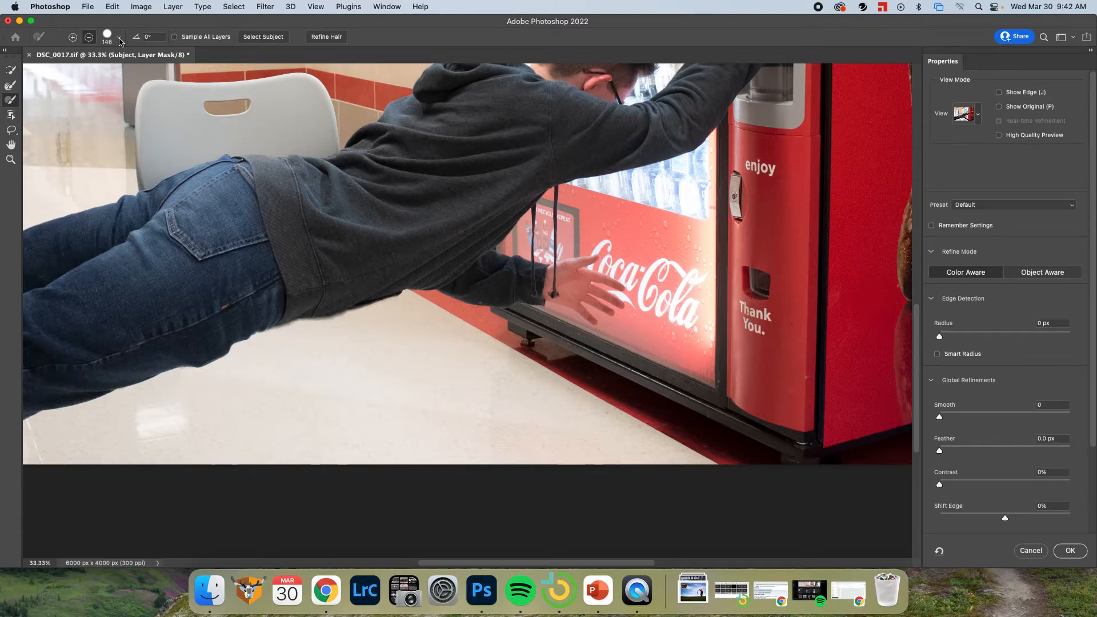
pyautogui.moveTo(279, 341); pyautogui.dragTo(352, 329)
# Subtract the chair back above the person's legs from the mask with the Quick Selection tool
pyautogui.scroll(4, 330, 237)
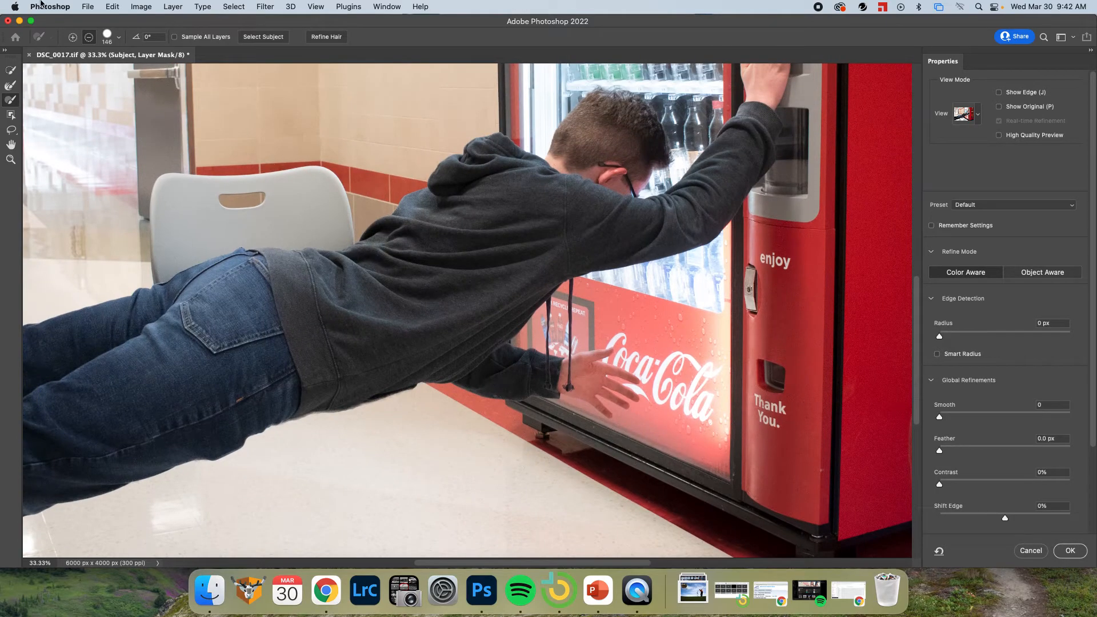
pyautogui.click(11, 71)
pyautogui.moveTo(211, 217); pyautogui.dragTo(180, 204)
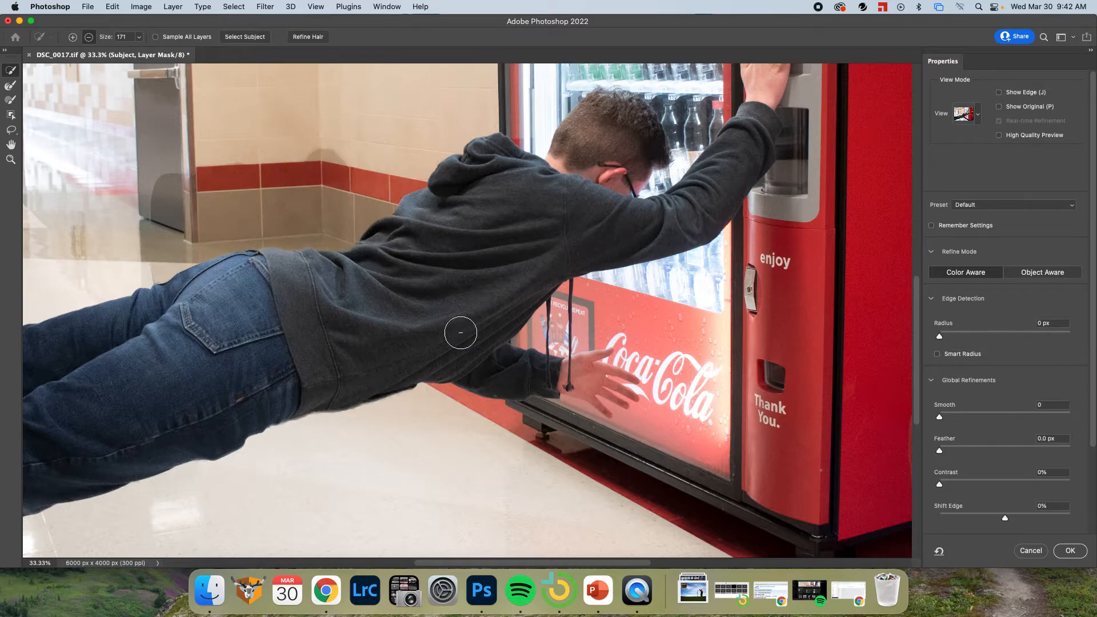
# Subtract the remaining hallway, door and wall area above the person from the mask with Quick Selection and check the whole composite
pyautogui.scroll(1, 405, 256)
pyautogui.scroll(2, 405, 257)
pyautogui.hscroll(-8, 524, 294)
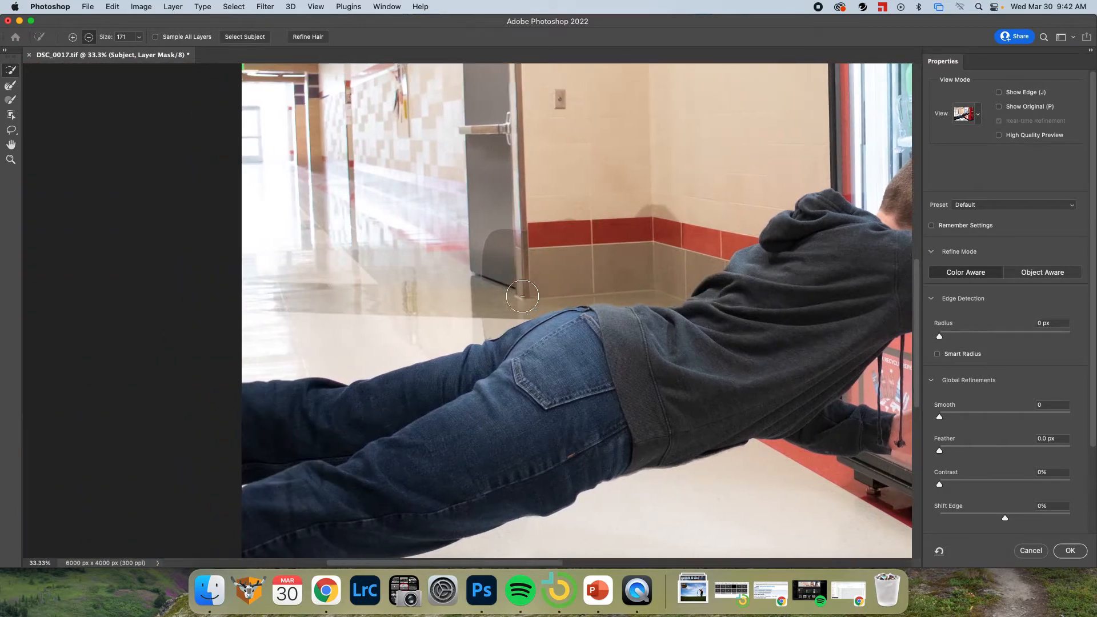
pyautogui.hscroll(3, 509, 304)
pyautogui.hscroll(3, 509, 304)
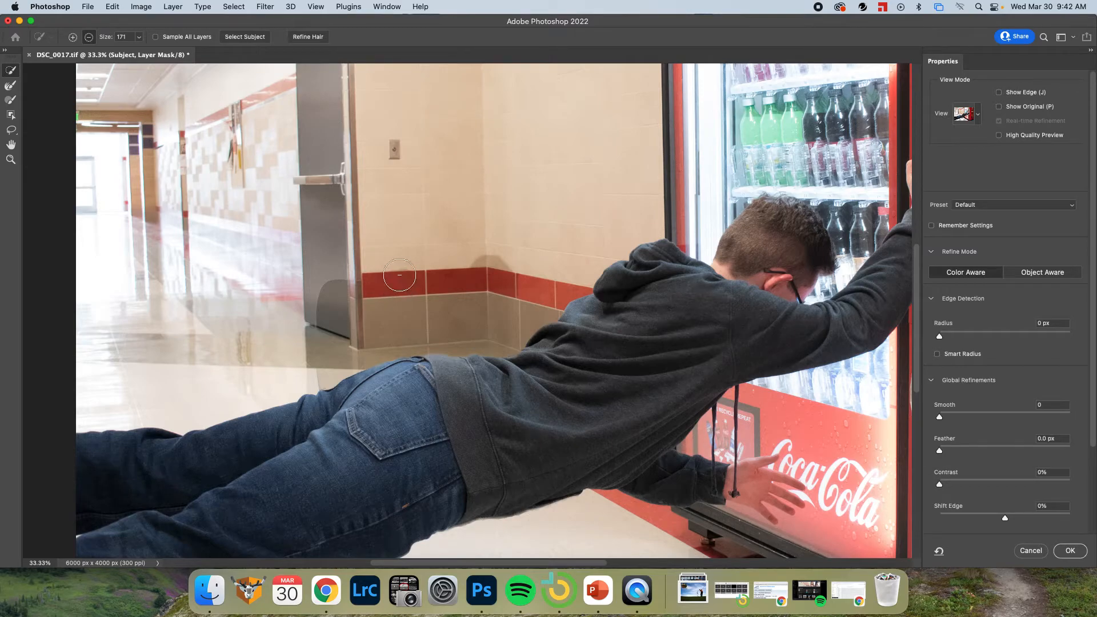
pyautogui.scroll(4, 428, 231)
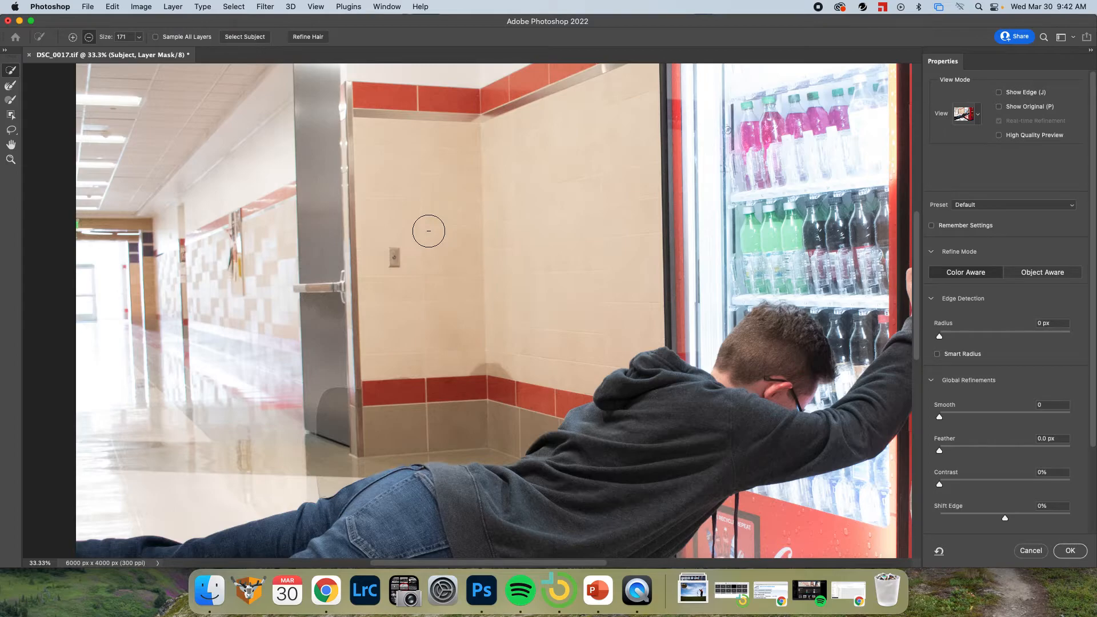
pyautogui.press('super+minus')
pyautogui.hscroll(5, 428, 230)
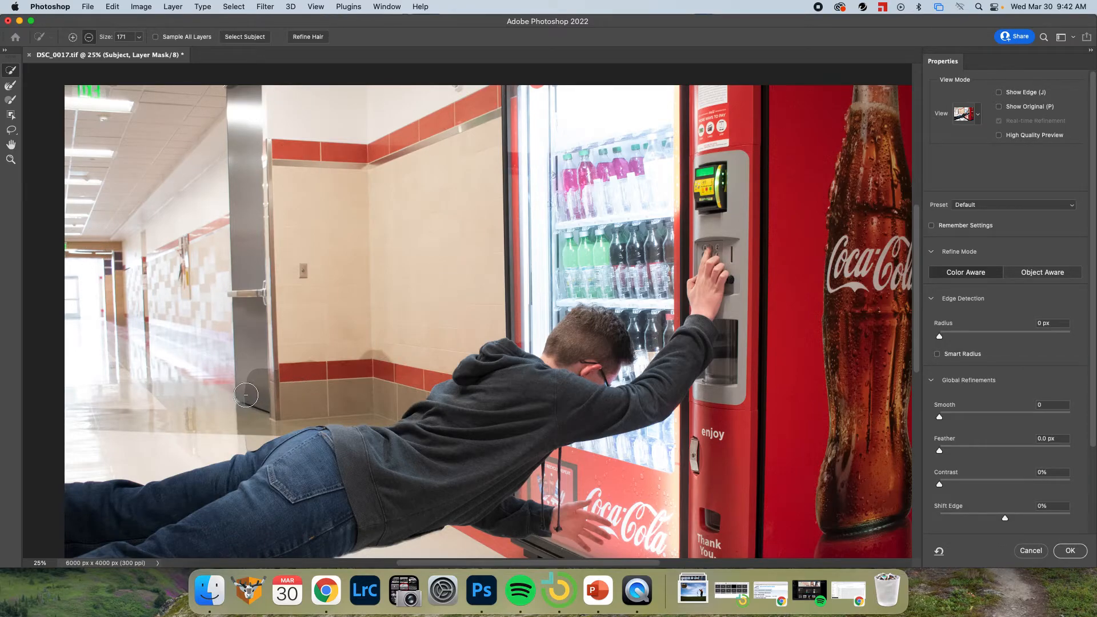
pyautogui.moveTo(273, 386)
pyautogui.mouseDown()
pyautogui.moveTo(151, 411)
pyautogui.moveTo(133, 385)
pyautogui.moveTo(140, 277)
pyautogui.mouseUp()
pyautogui.scroll(5, 139, 275)
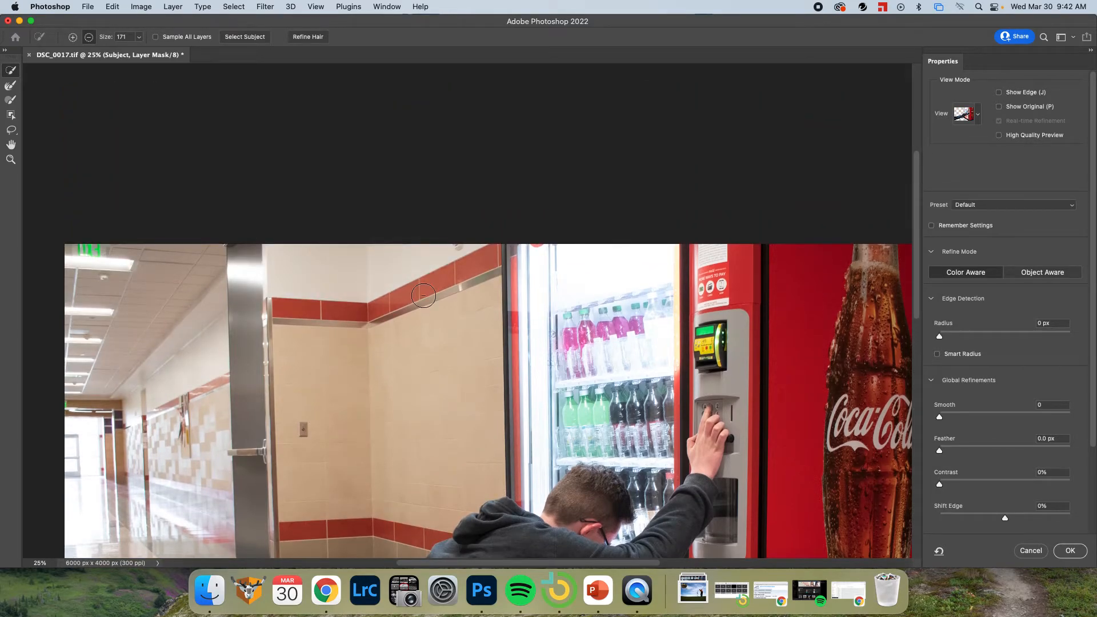
pyautogui.scroll(-6, 417, 301)
pyautogui.scroll(4, 422, 290)
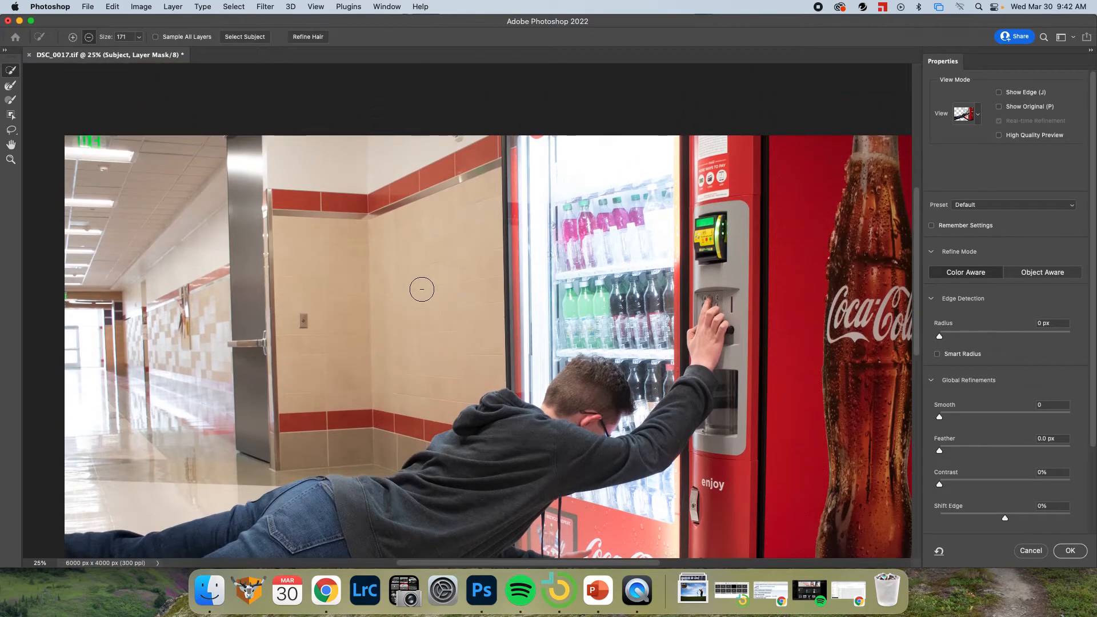
pyautogui.scroll(-2, 417, 289)
pyautogui.scroll(-5, 416, 287)
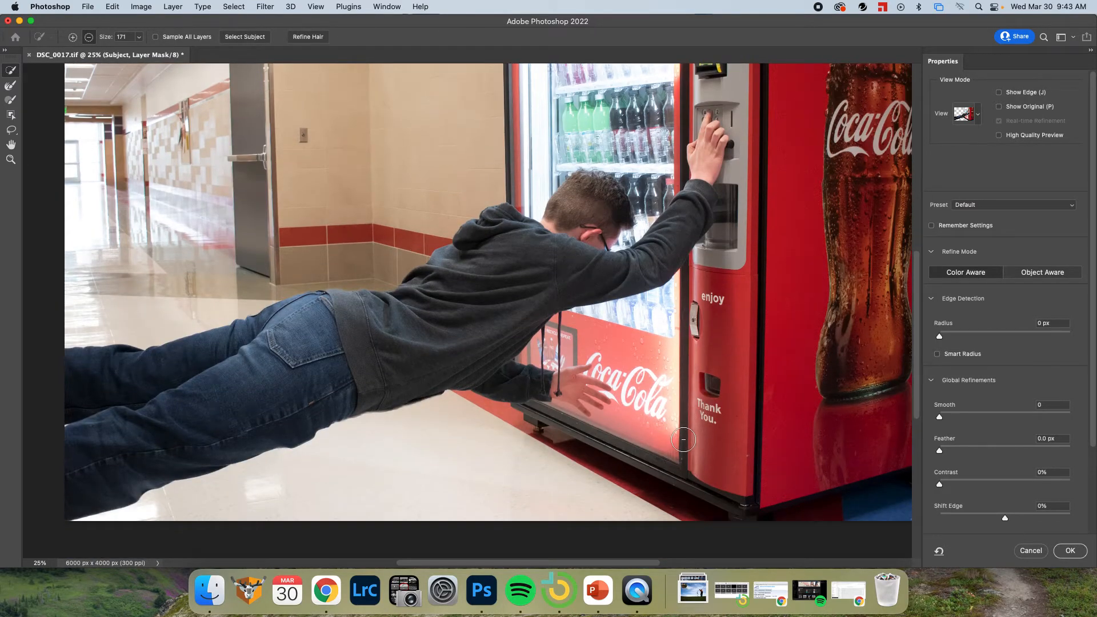
# Apply the Select and Mask refinements to the Subject layer's mask and save DSC_0017.tif
pyautogui.click(1069, 551)
pyautogui.press('super+minus')
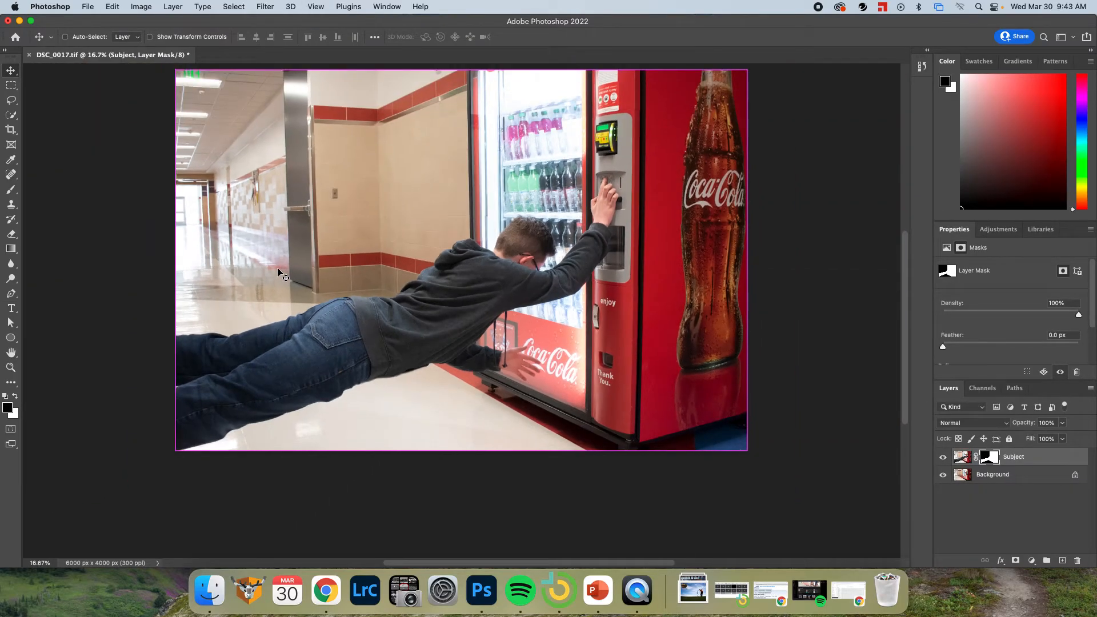
pyautogui.scroll(3, 728, 292)
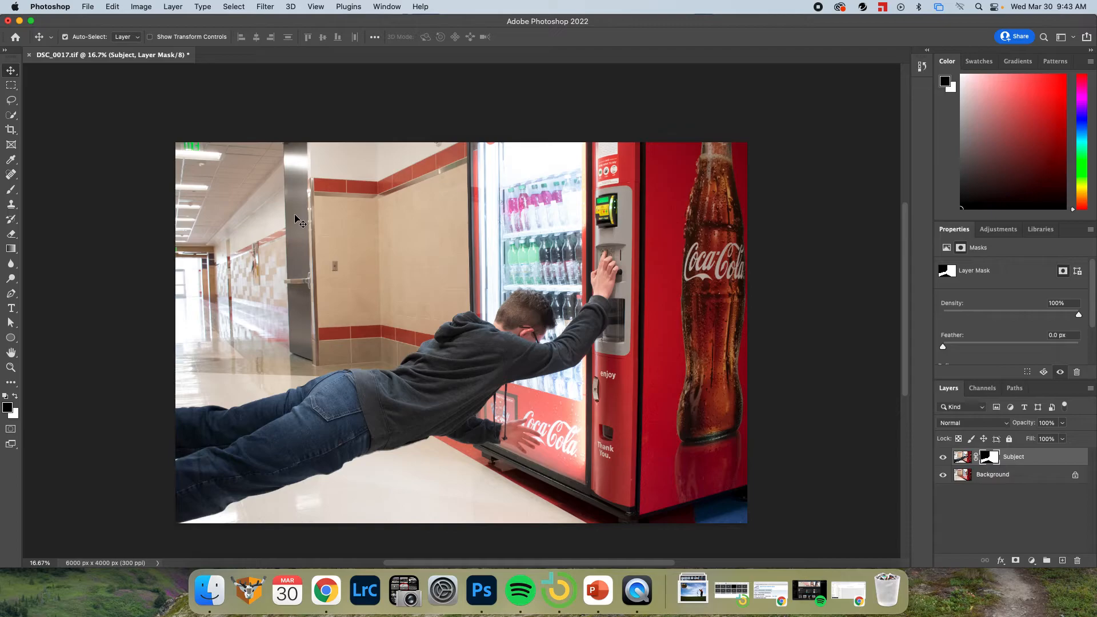
pyautogui.press('super+s')
# Save a copy of the composite as DSC_0017 copy.jpg in JPEG format, quality 7 (Medium), Baseline ("Standard"), in 2021_11_17_Levitation
pyautogui.click(86, 6)
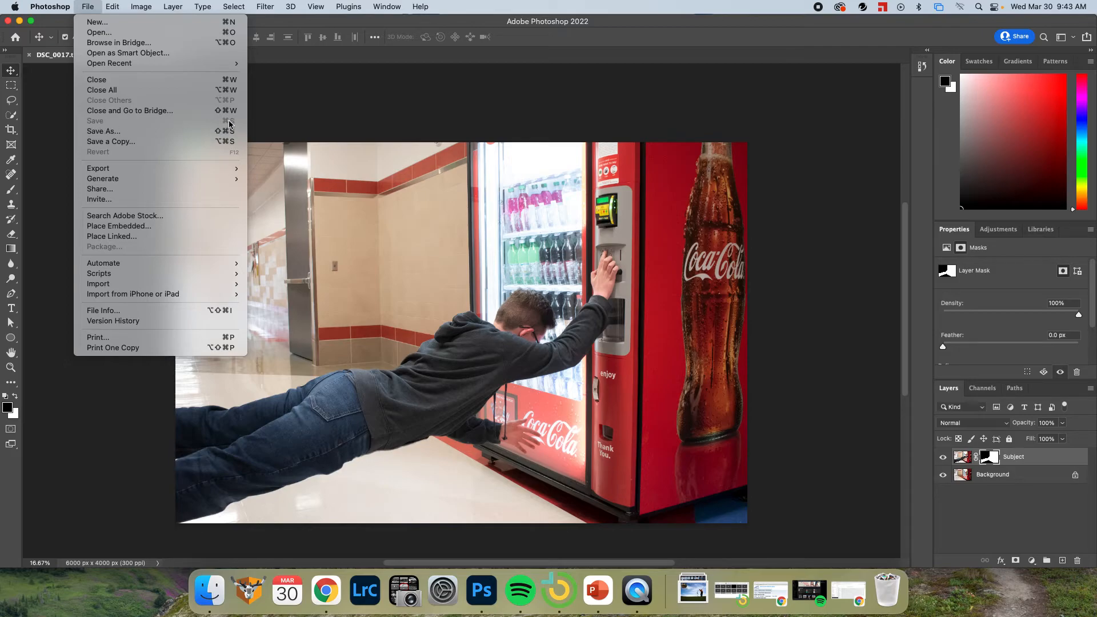
pyautogui.click(108, 141)
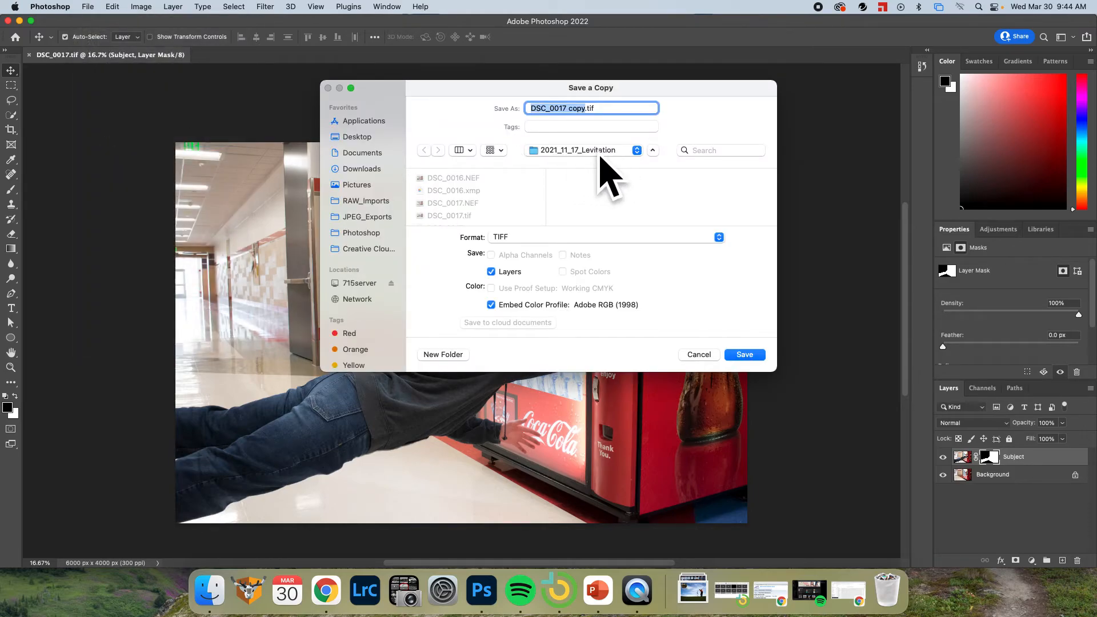
pyautogui.click(504, 237)
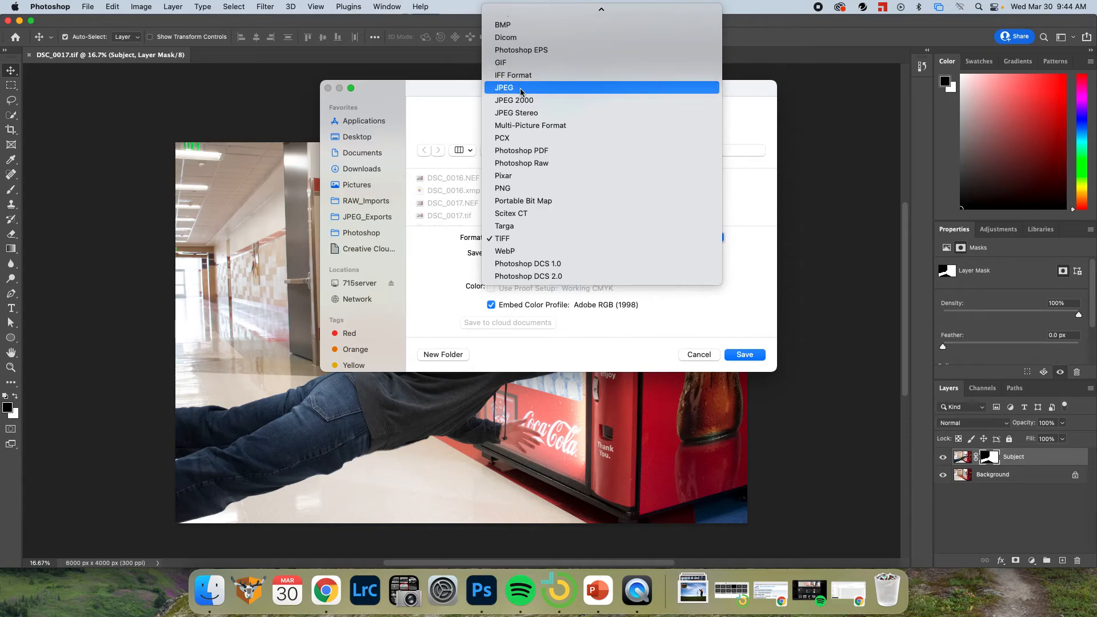
pyautogui.click(521, 90)
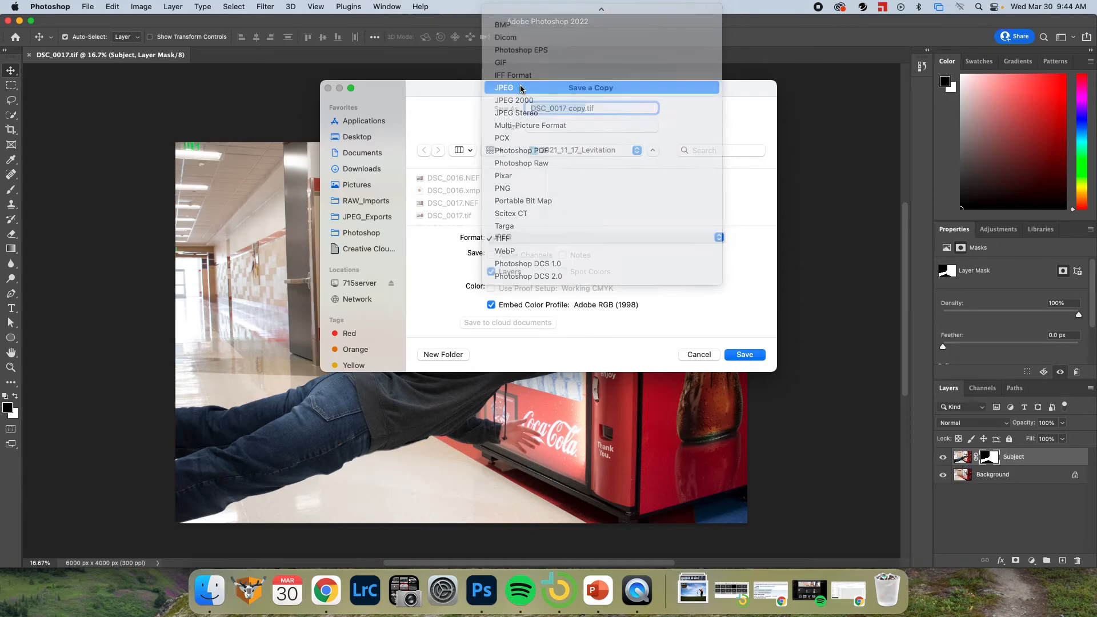
pyautogui.click(745, 355)
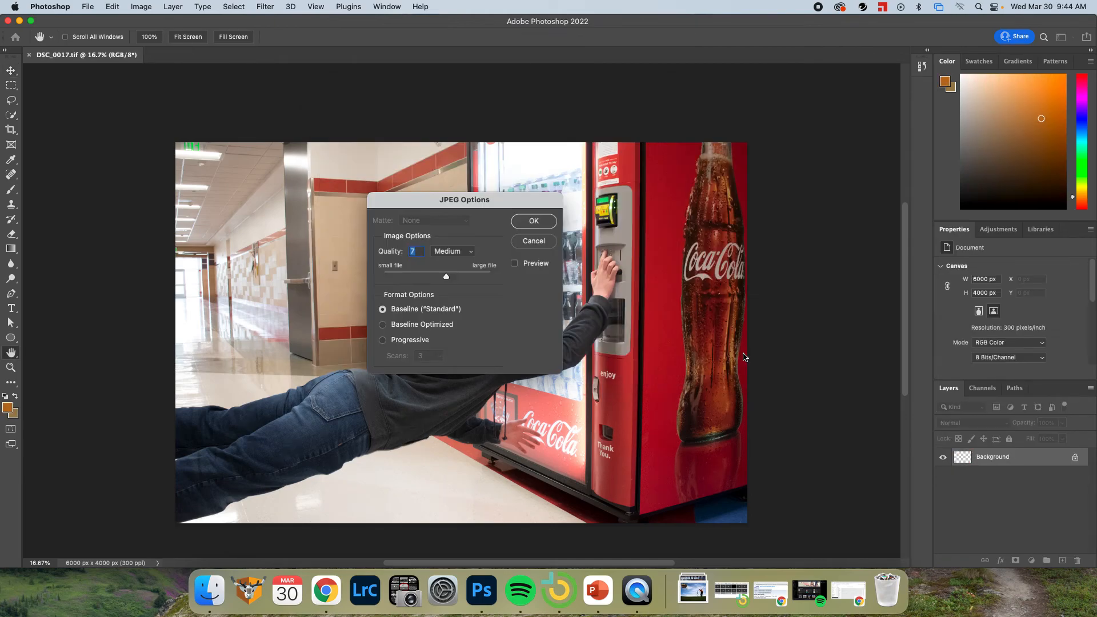
pyautogui.click(534, 222)
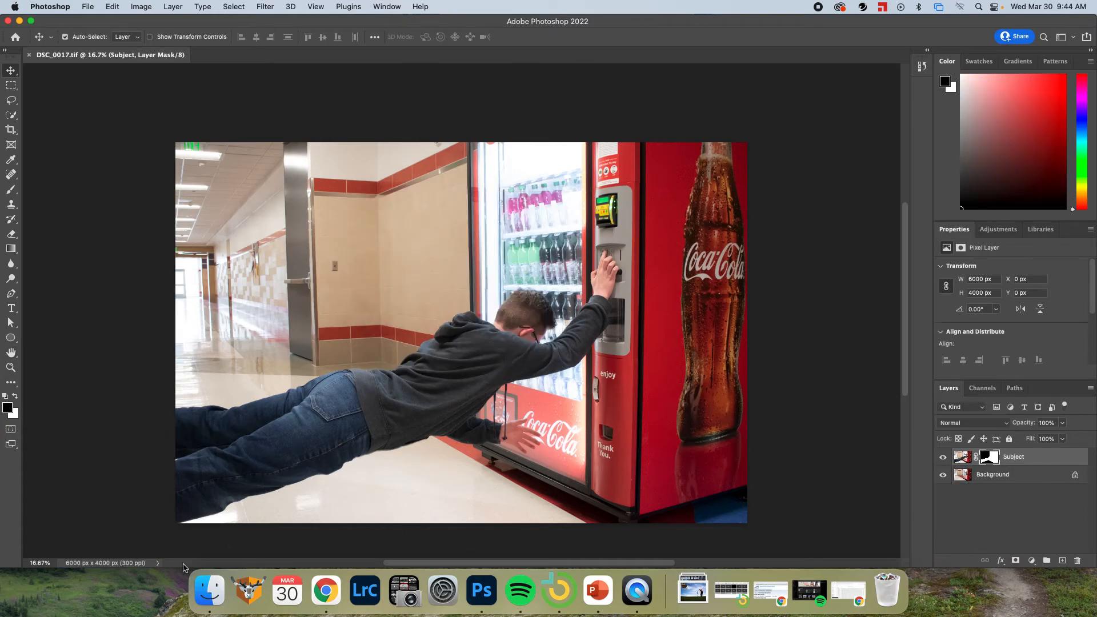
# Switch to Finder and look through the 2021_11_17_Levitation folder for the saved TIFF and JPEG files
pyautogui.click(210, 590)
pyautogui.moveTo(759, 104); pyautogui.dragTo(692, 91)
pyautogui.scroll(-5, 672, 224)
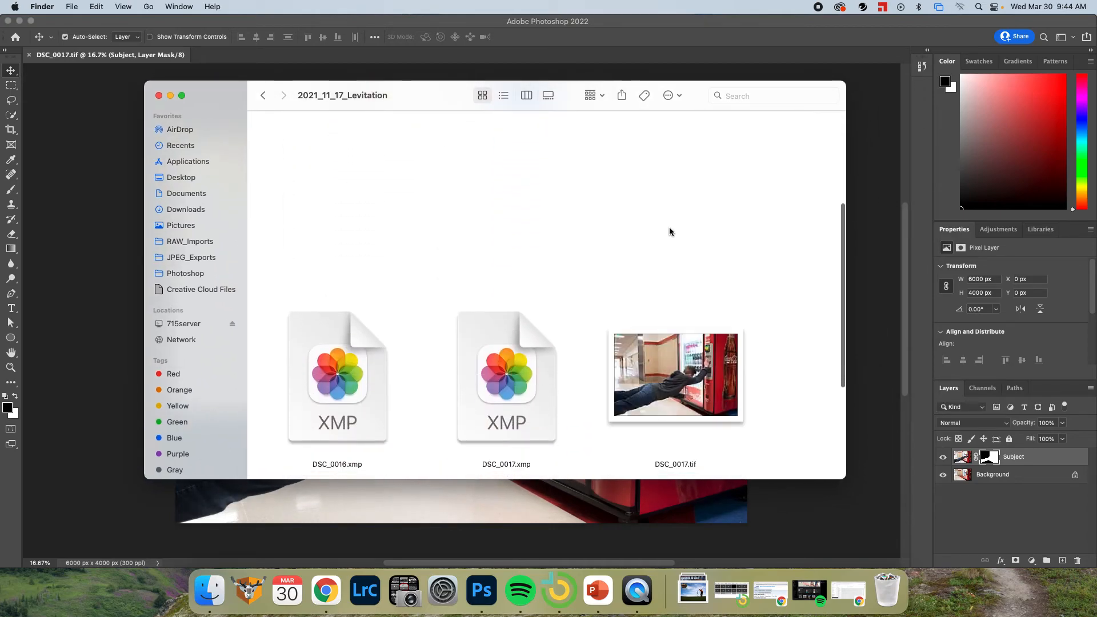
pyautogui.scroll(-5, 670, 231)
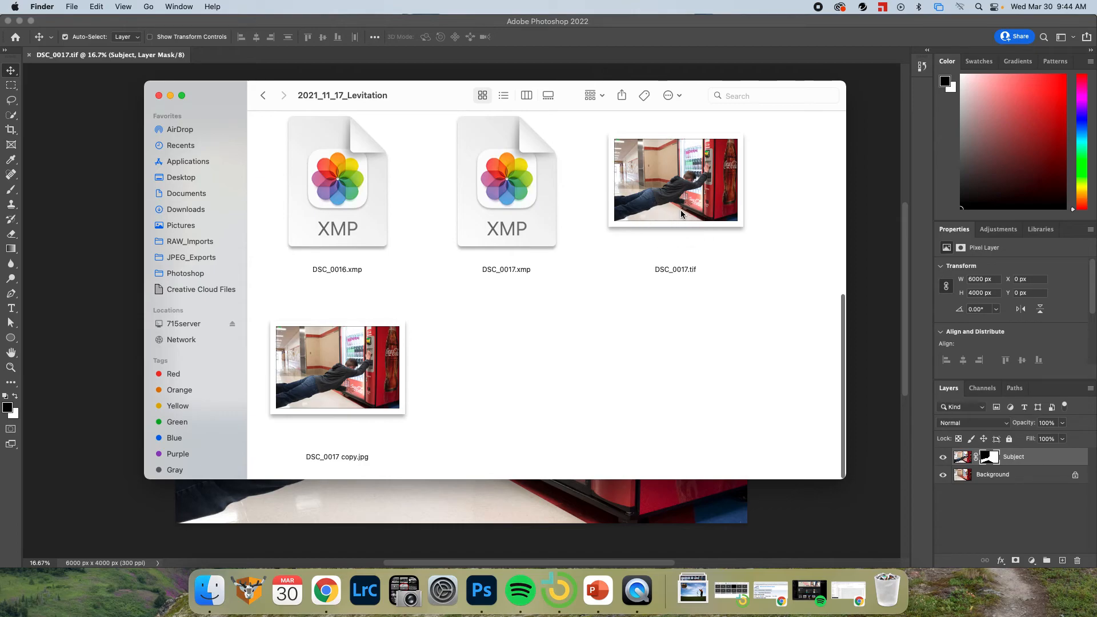
# Clean up the icons in the 2021_11_17_Levitation folder by name
pyautogui.click(675, 96)
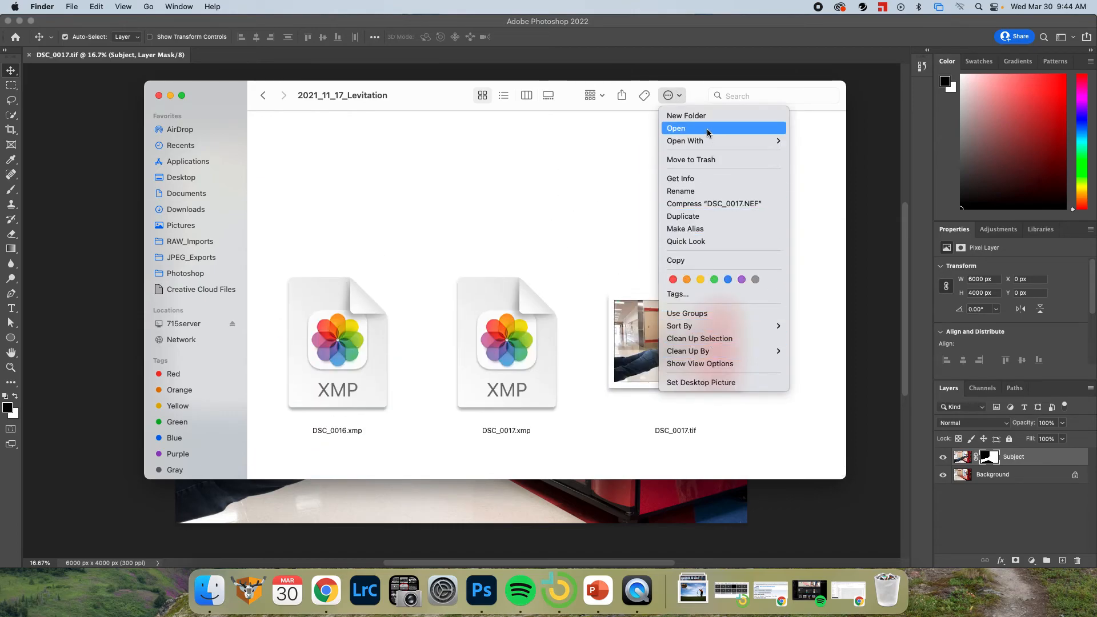
pyautogui.moveTo(729, 351)
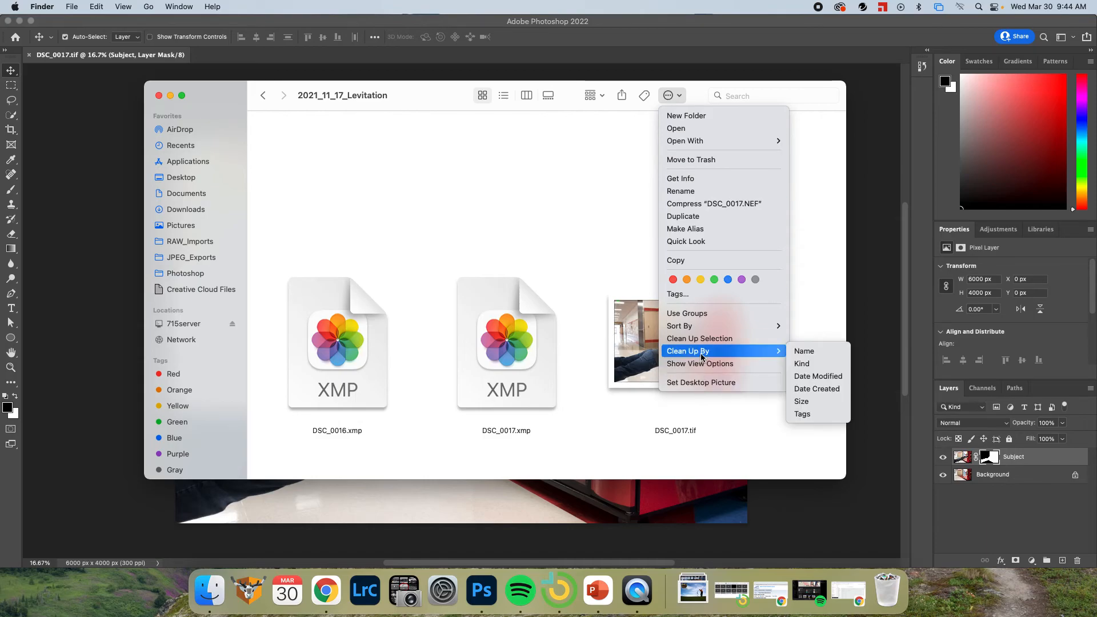
pyautogui.click(802, 351)
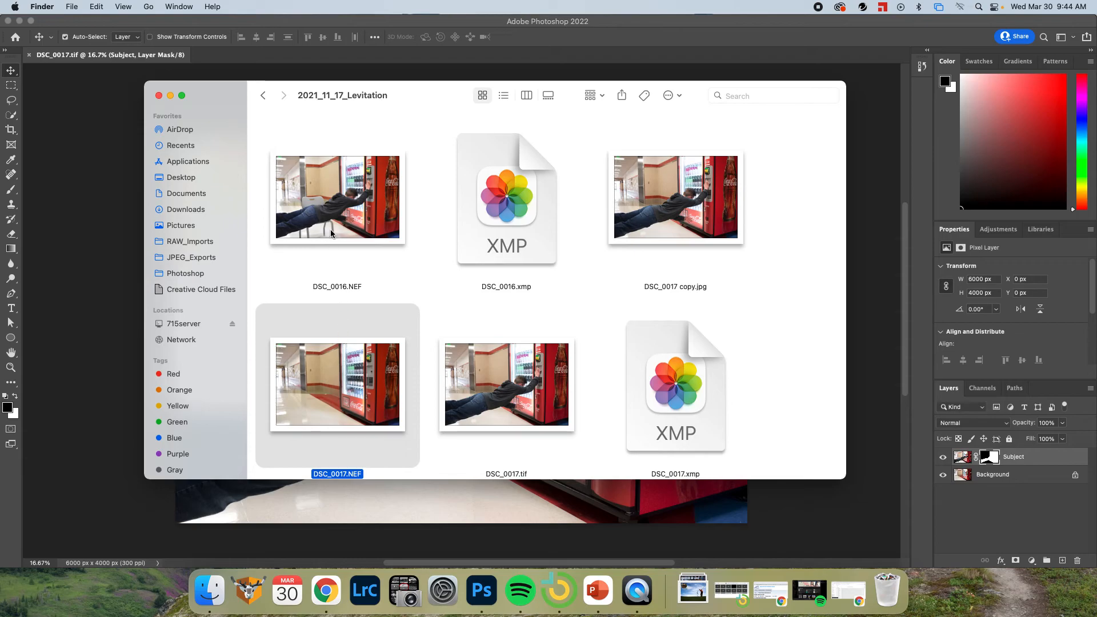
pyautogui.scroll(-2, 378, 301)
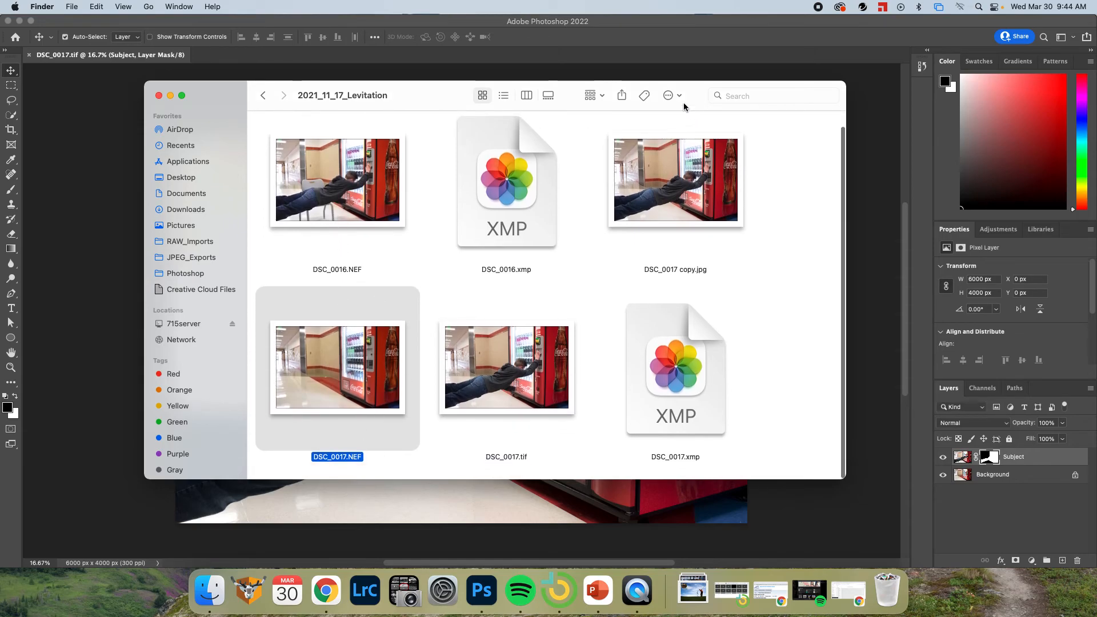
# Clean up the icons in the 2021_11_17_Levitation folder by kind
pyautogui.click(667, 95)
pyautogui.moveTo(765, 351)
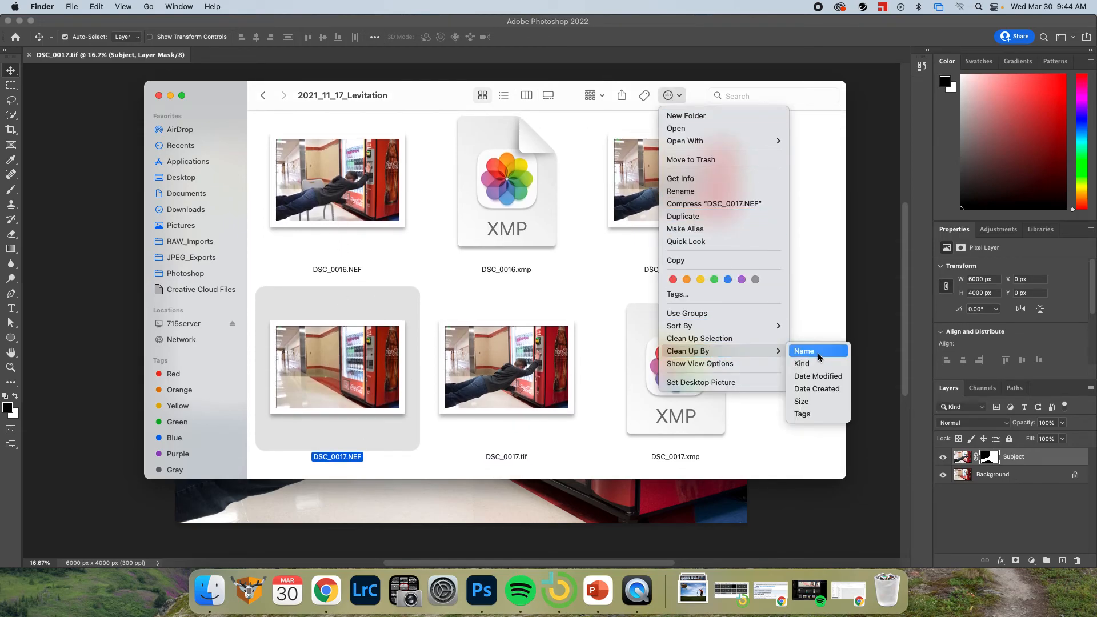
pyautogui.click(815, 364)
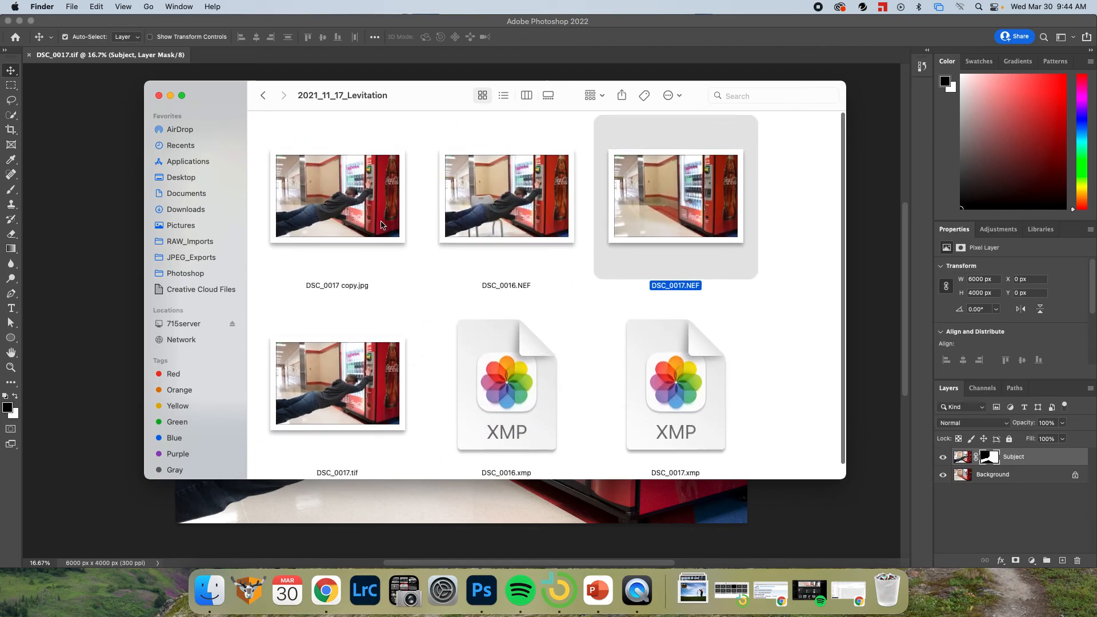
# Examine the two NEF originals, the layered DSC_0017.tif and DSC_0017 copy.jpg by selecting each file in turn
pyautogui.click(511, 201)
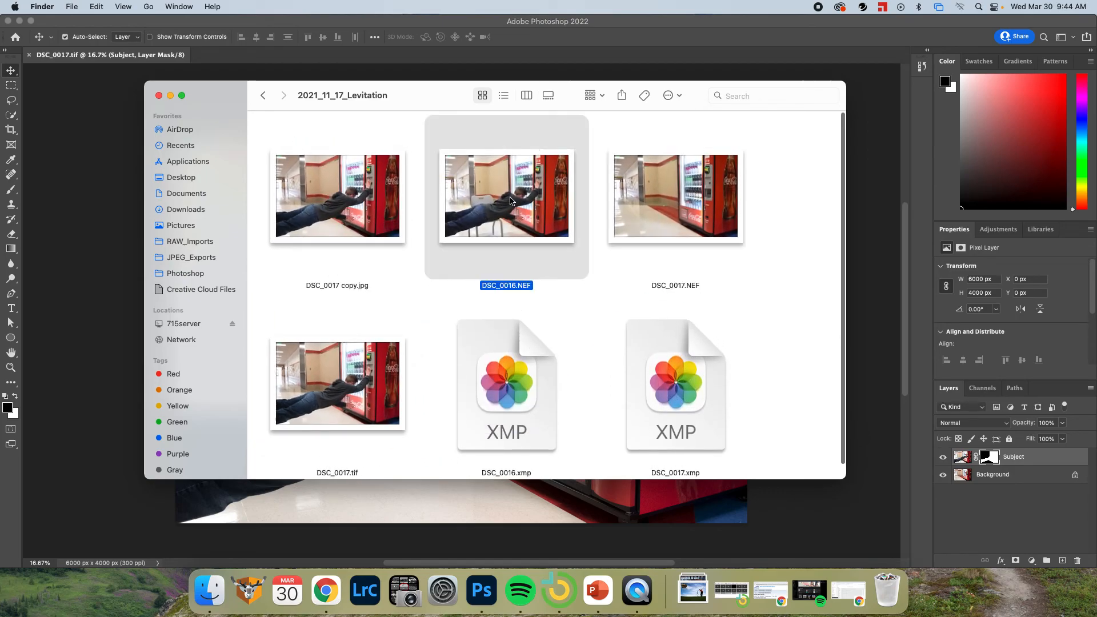
pyautogui.click(674, 194)
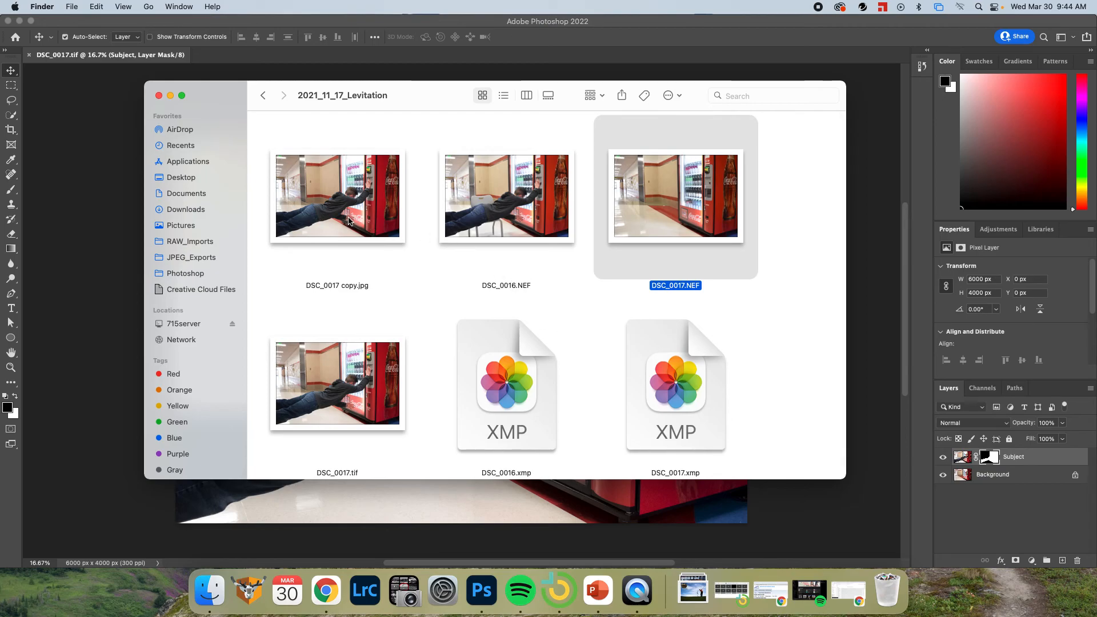
pyautogui.scroll(-2, 349, 240)
pyautogui.click(351, 371)
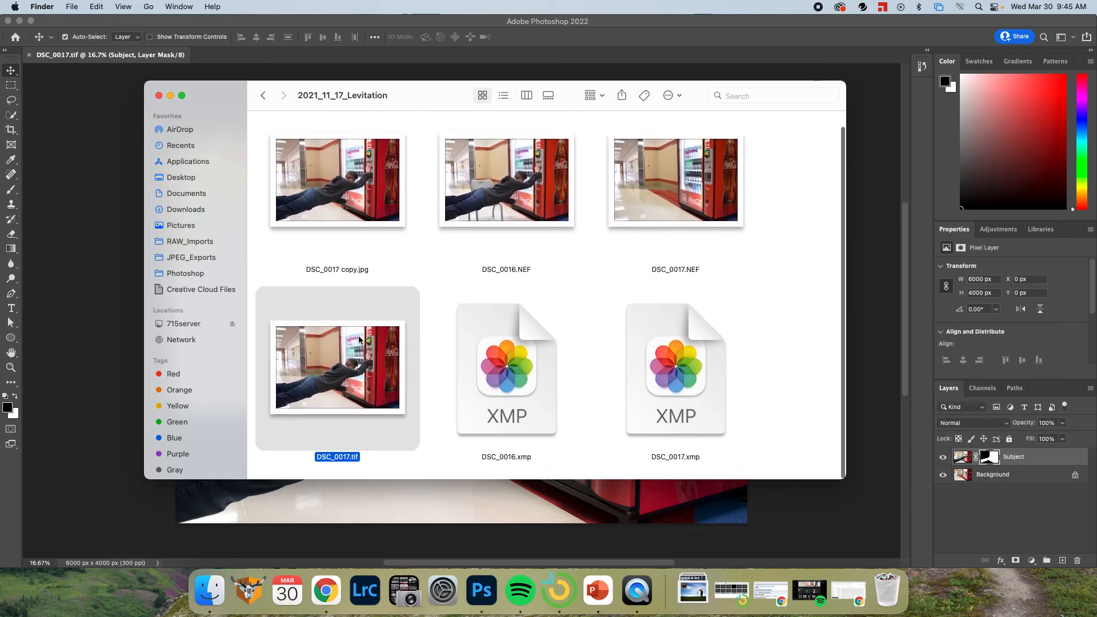
pyautogui.scroll(2, 333, 273)
pyautogui.click(354, 270)
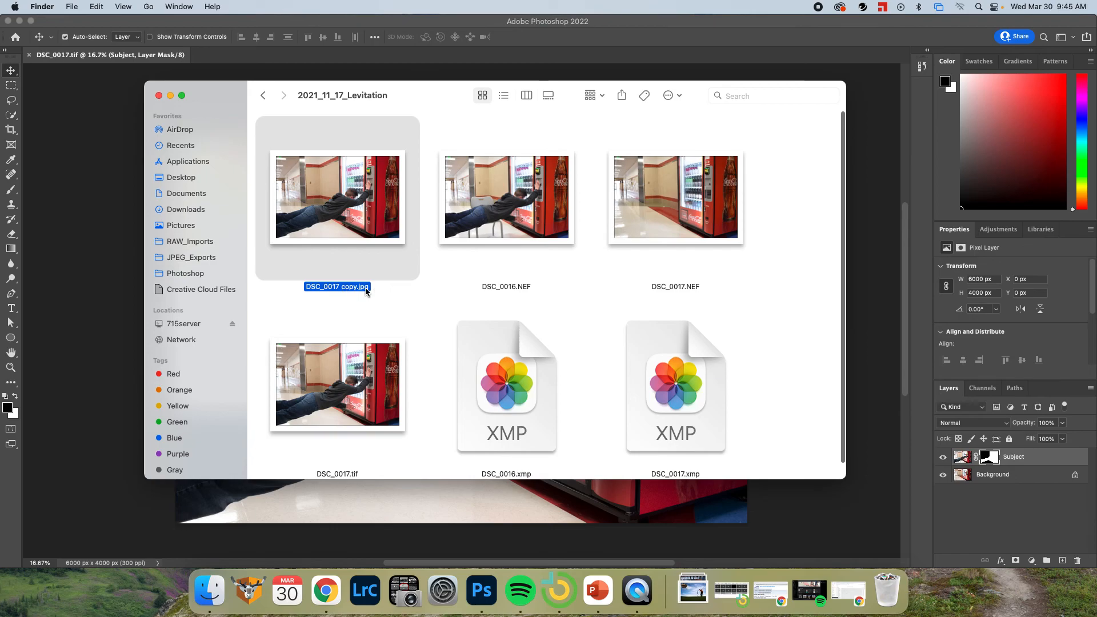